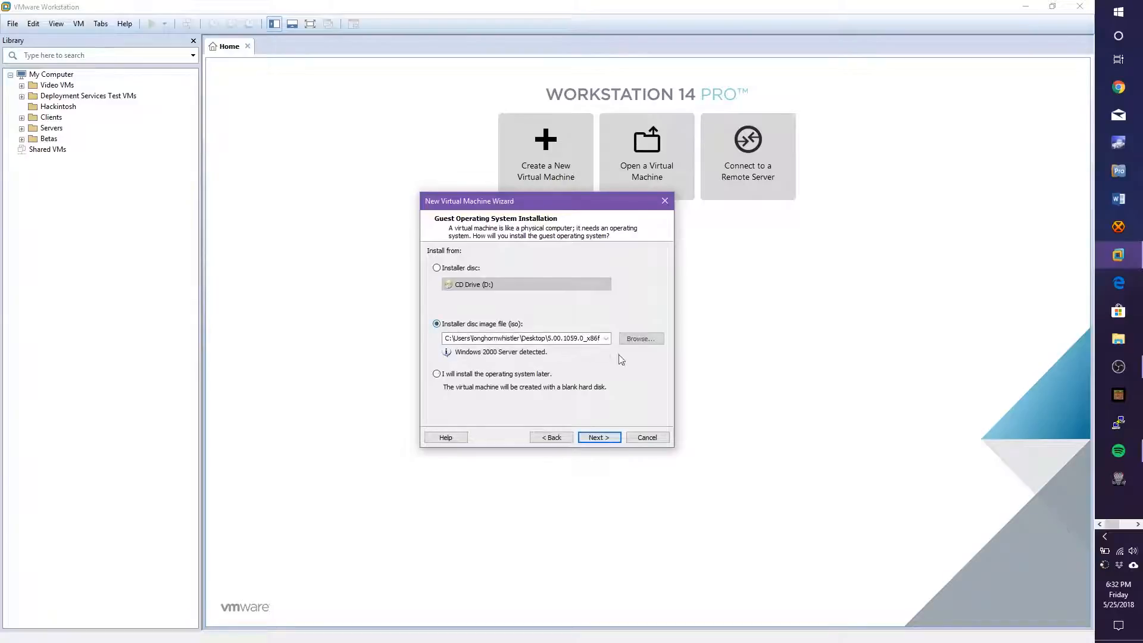
# Browse for an installer image in betacollection's BetaArchive FTP folder, under (Abandonware) Operating Systems, PC, Microsoft Windows 98.
pyautogui.click(641, 338)
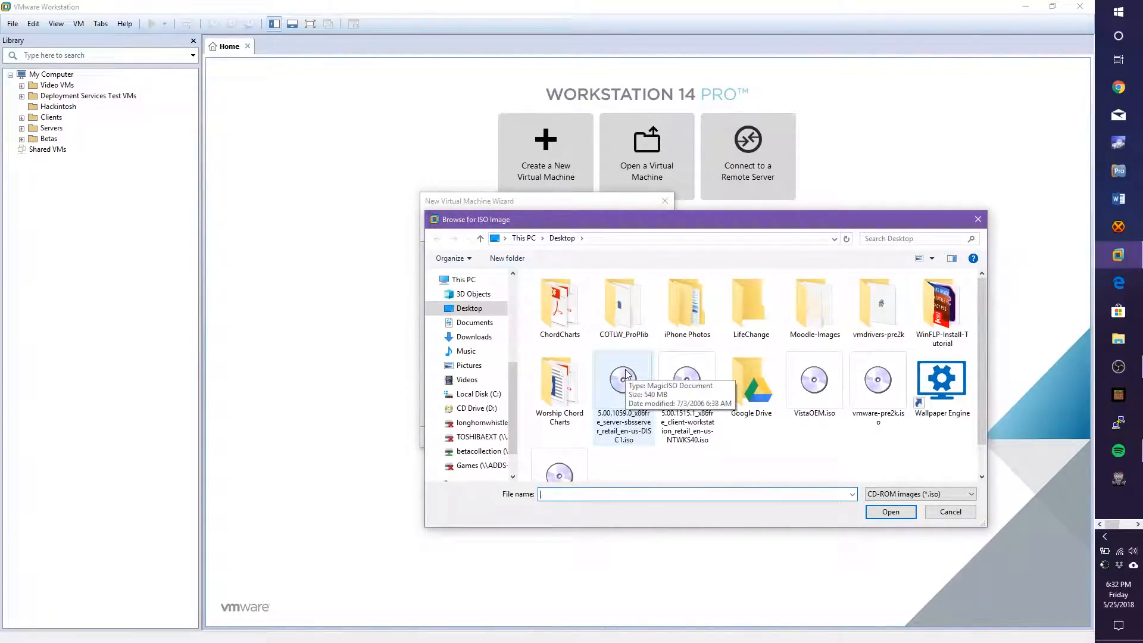
pyautogui.click(465, 450)
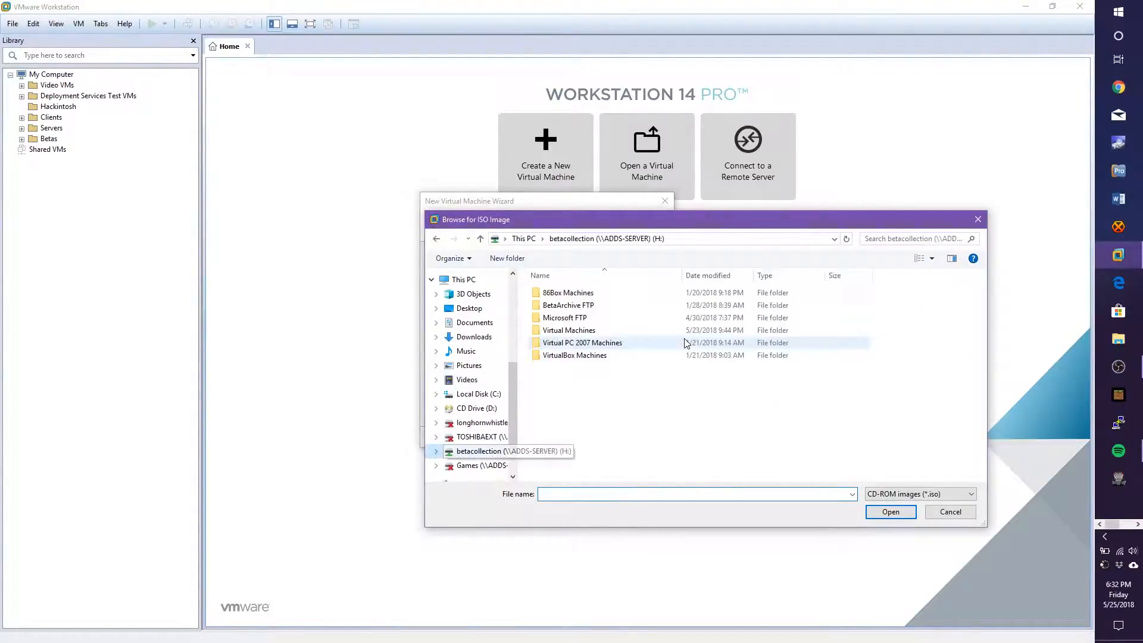
pyautogui.doubleClick(590, 305)
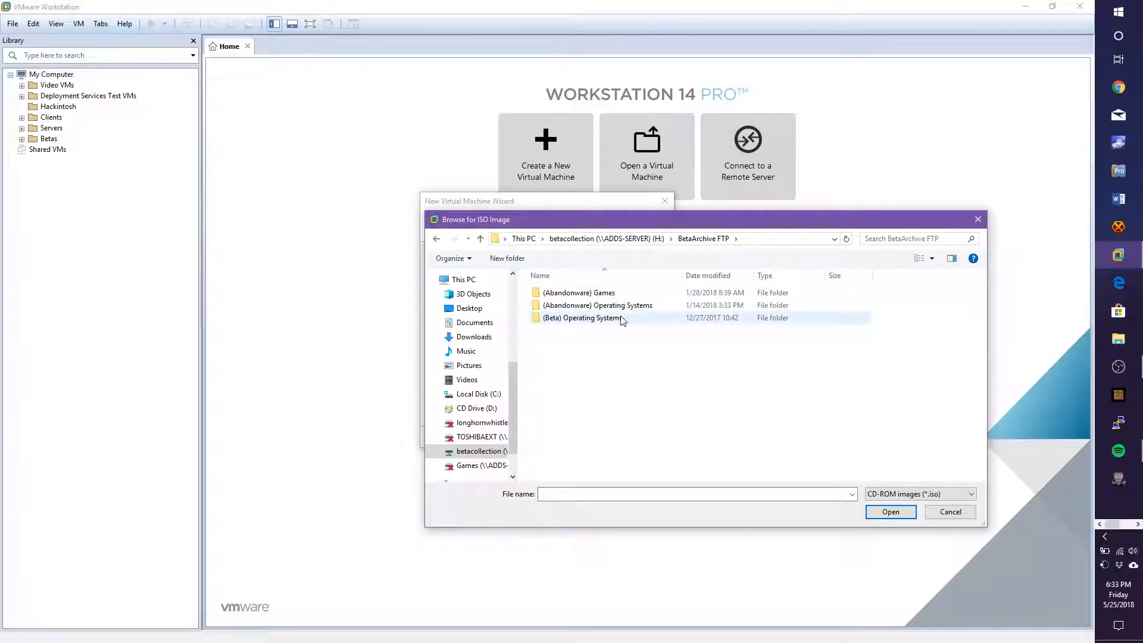
pyautogui.doubleClick(617, 305)
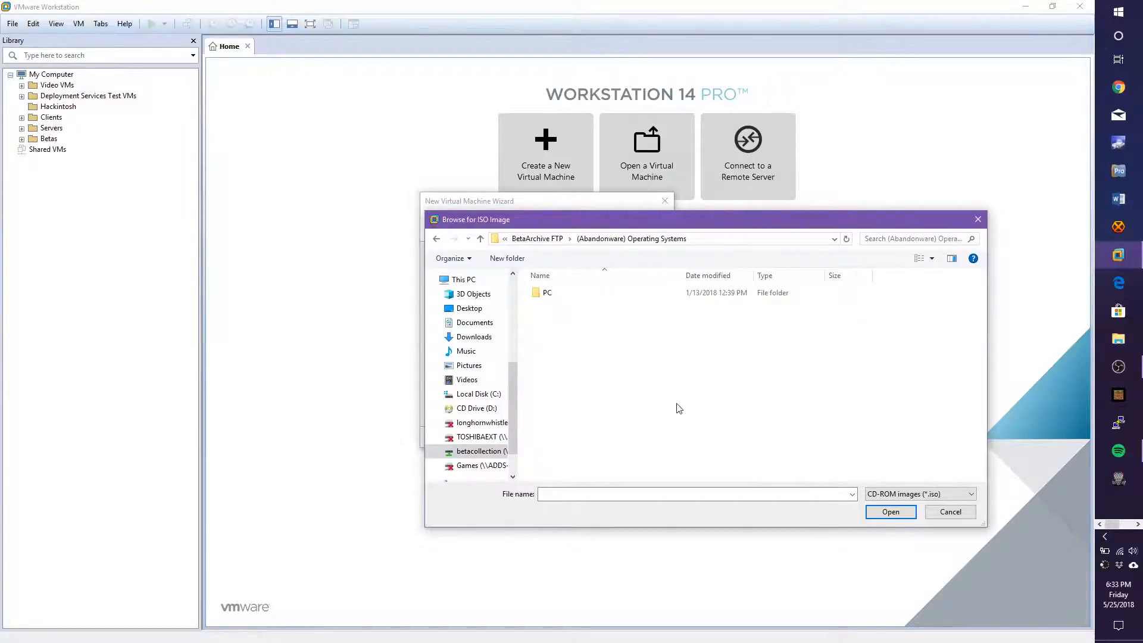
pyautogui.doubleClick(581, 294)
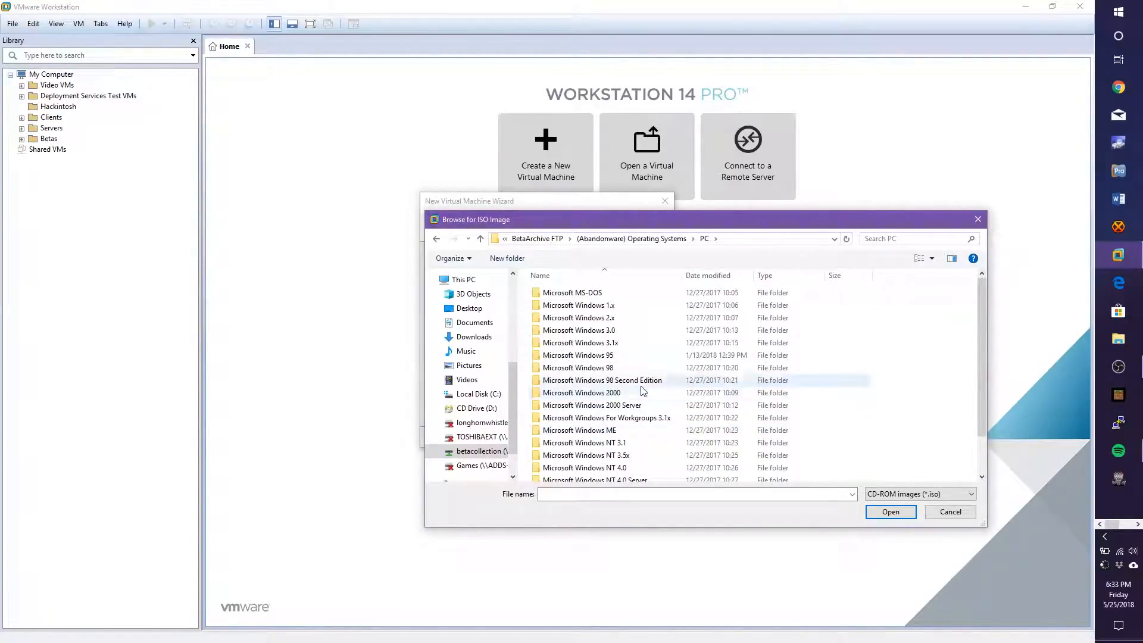
pyautogui.click(630, 369)
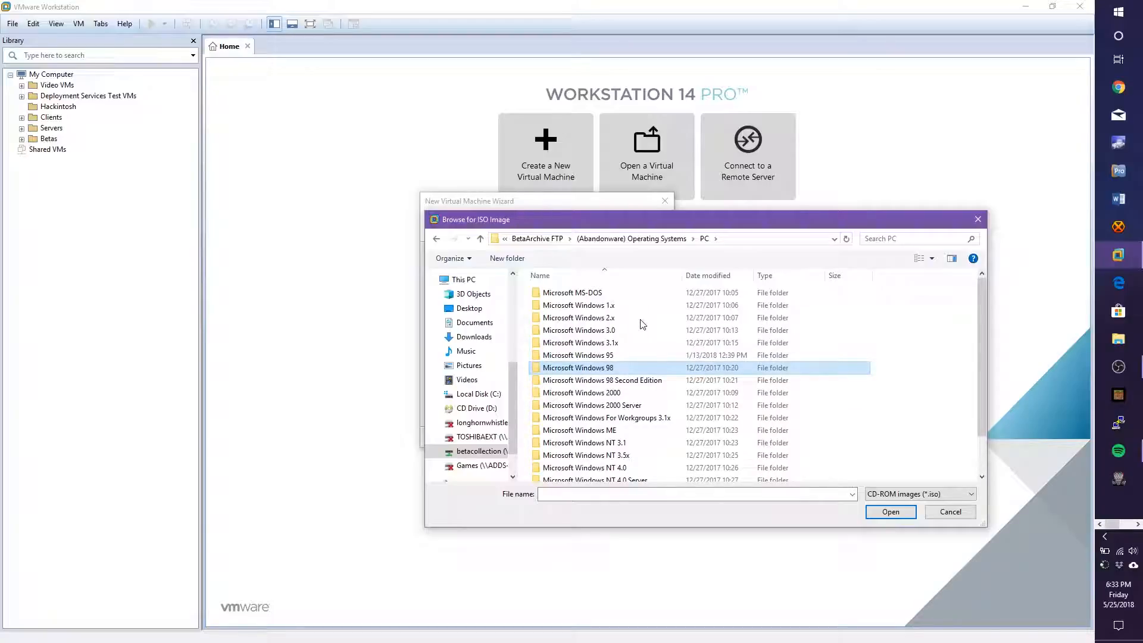
pyautogui.press('Return')
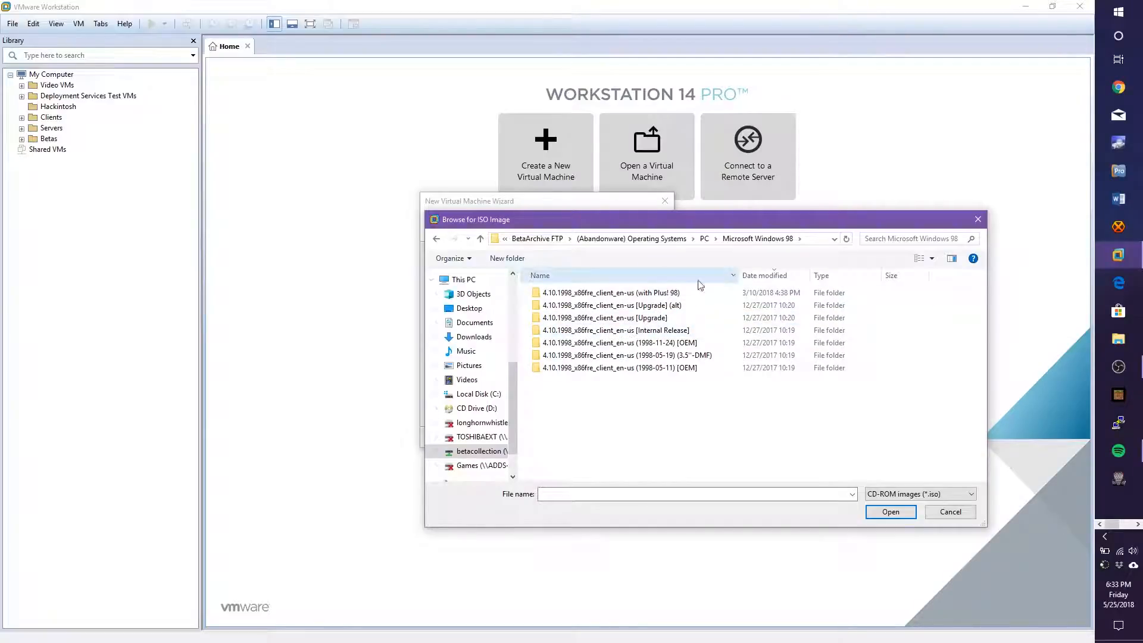
# Choose 4.10.1998_x86fre_client_en-us-Windows 98.iso from the (with Plus! 98) release's media_iso folder as the installer disc image.
pyautogui.doubleClick(659, 293)
pyautogui.doubleClick(612, 293)
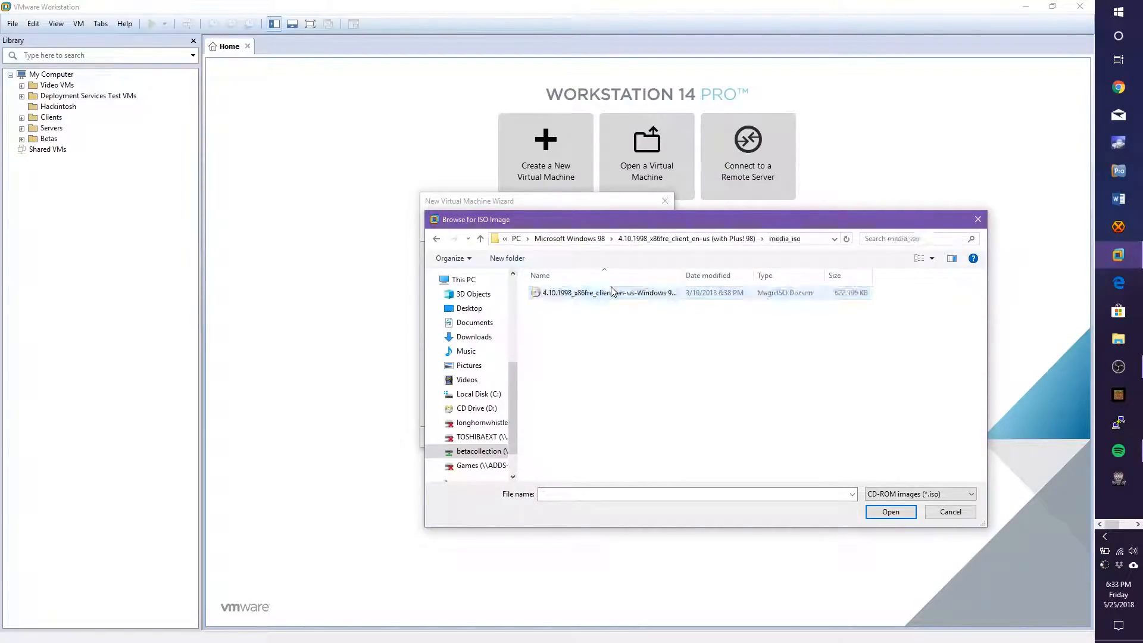
pyautogui.click(619, 298)
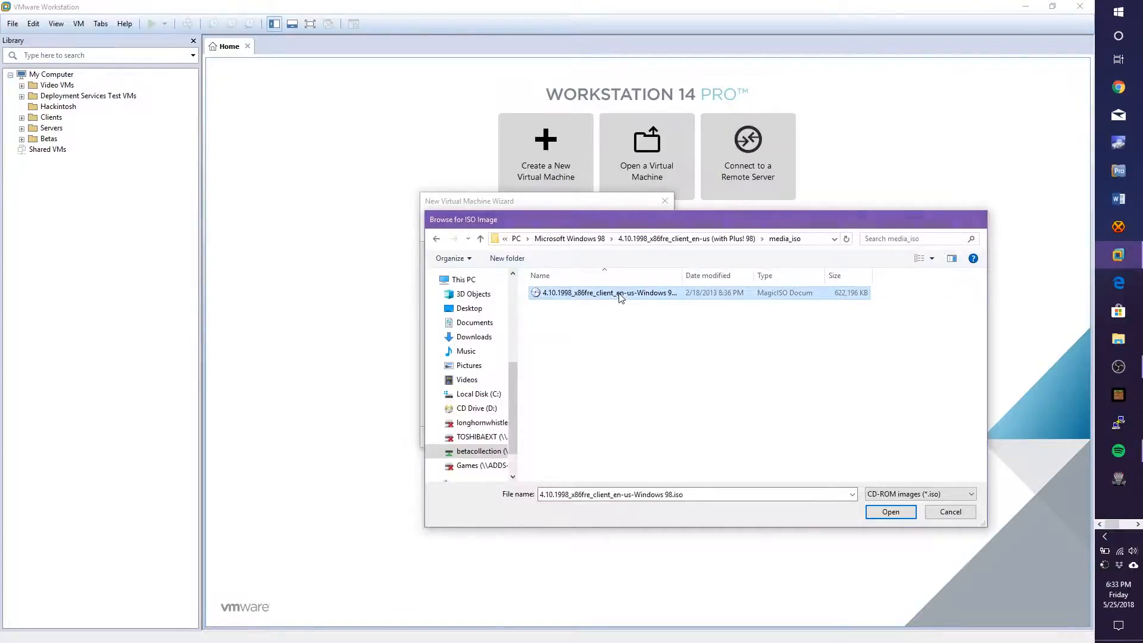
pyautogui.doubleClick(620, 295)
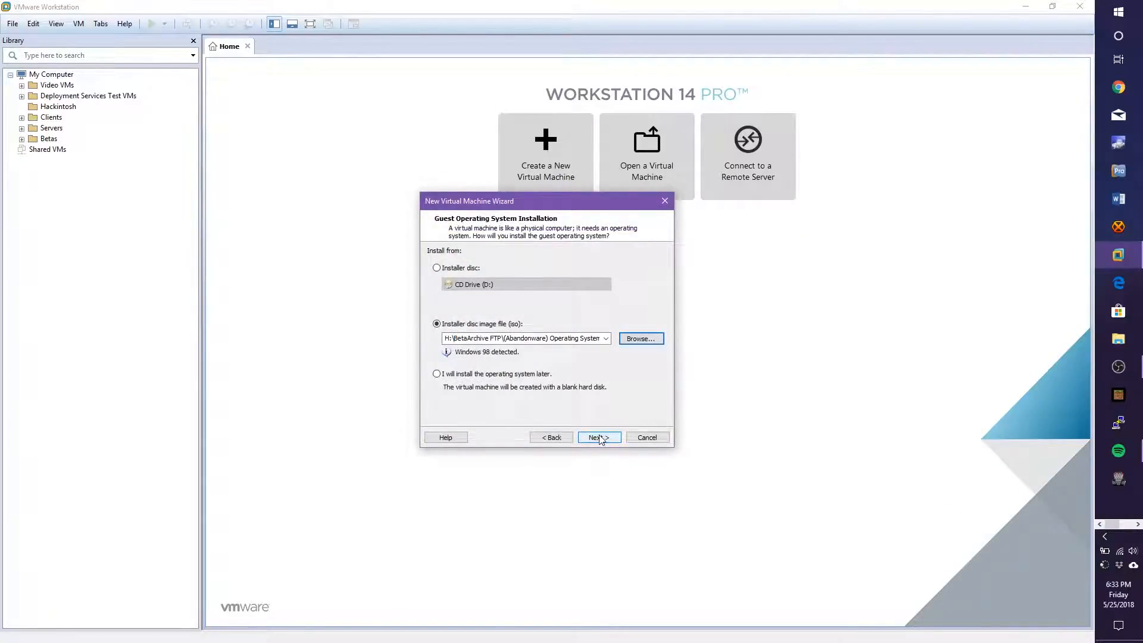
# Name the virtual machine "Windows 98 with Plus 98" and create it with the default disk size and split disk files.
pyautogui.click(599, 438)
pyautogui.click(560, 266)
pyautogui.write('with ')
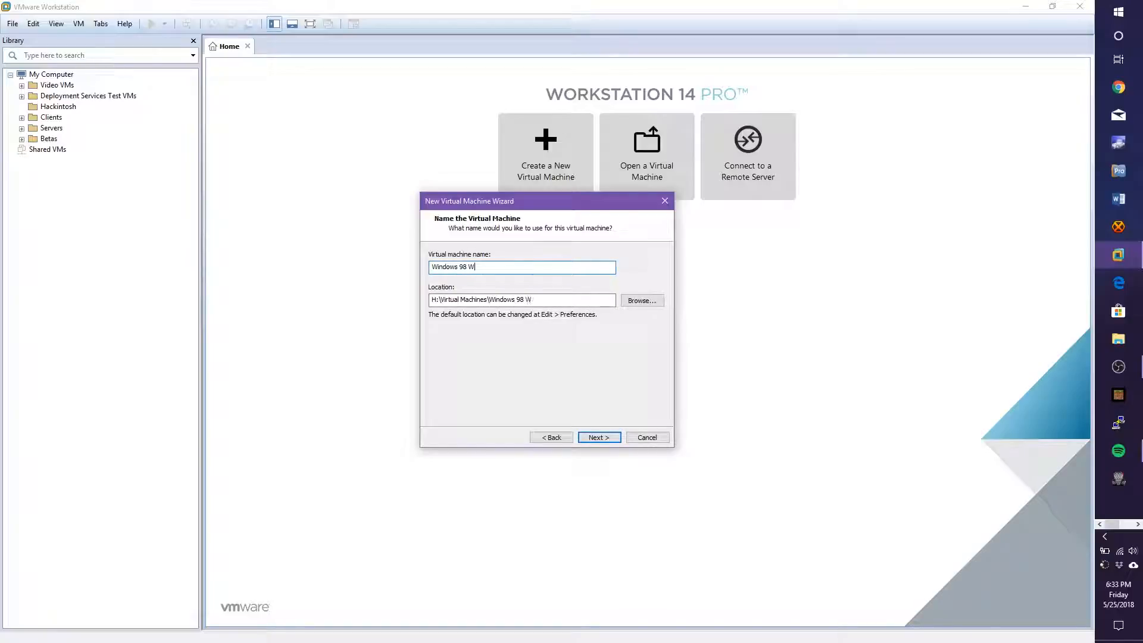
pyautogui.write('Plus 98')
pyautogui.click(599, 438)
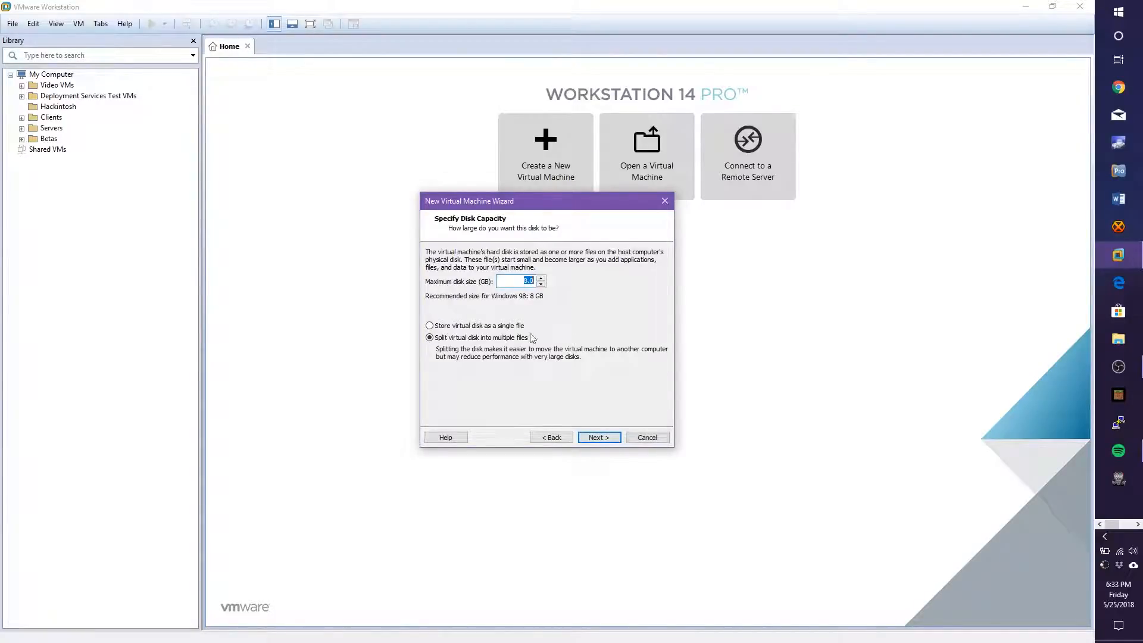
pyautogui.click(595, 441)
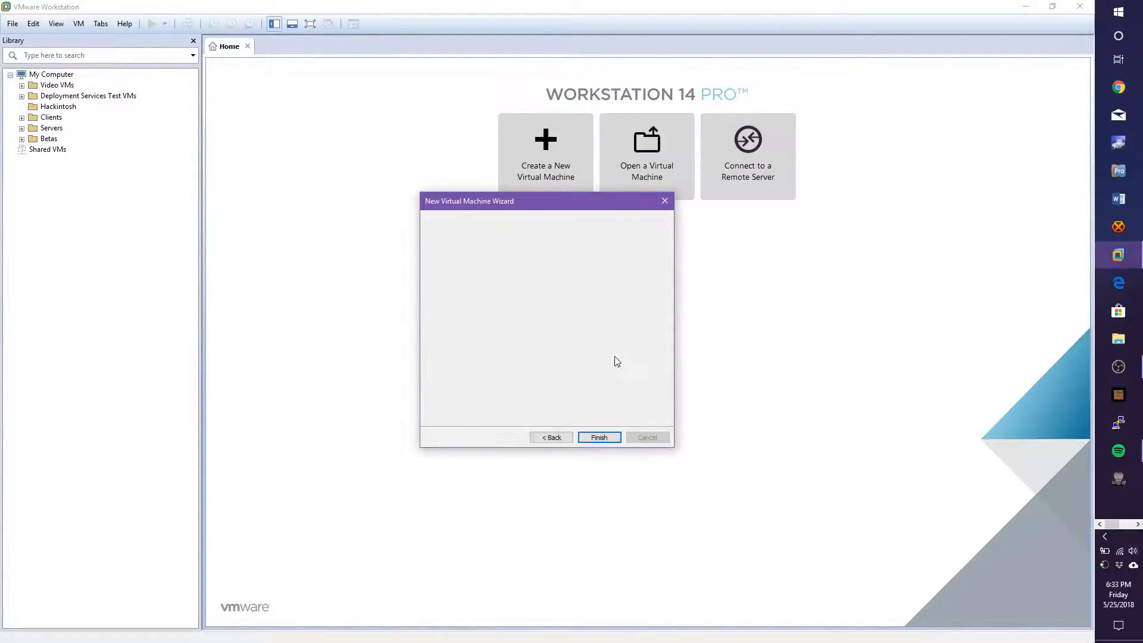
pyautogui.click(599, 438)
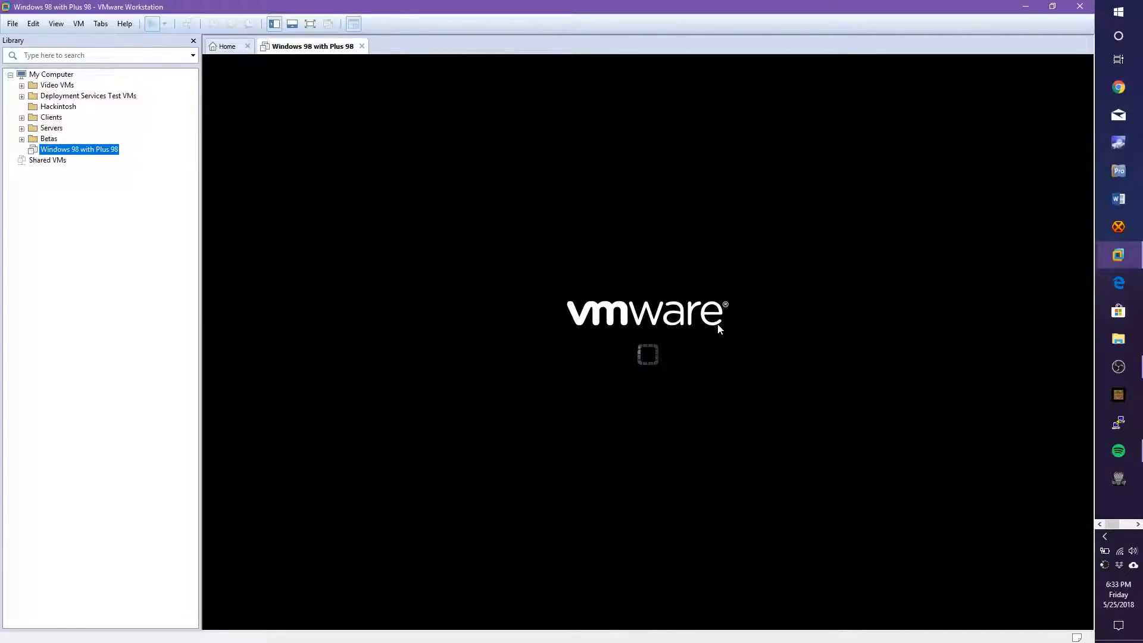
# Boot the new virtual machine from its CD-ROM drive and start Windows 98 Setup from the CD.
pyautogui.click(705, 296)
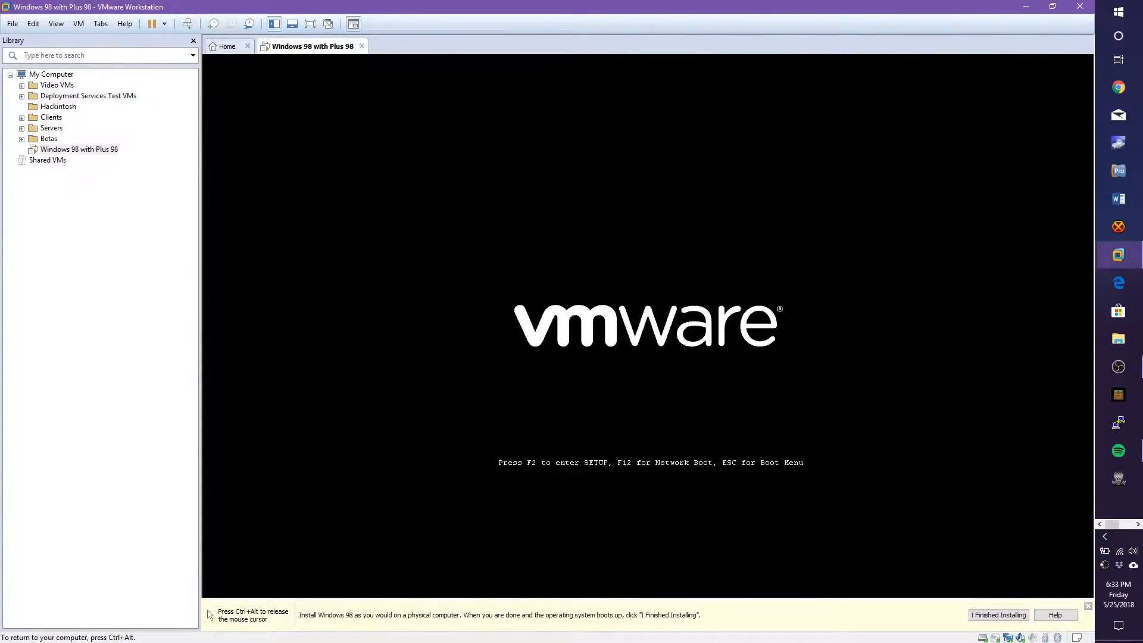
pyautogui.press('Escape')
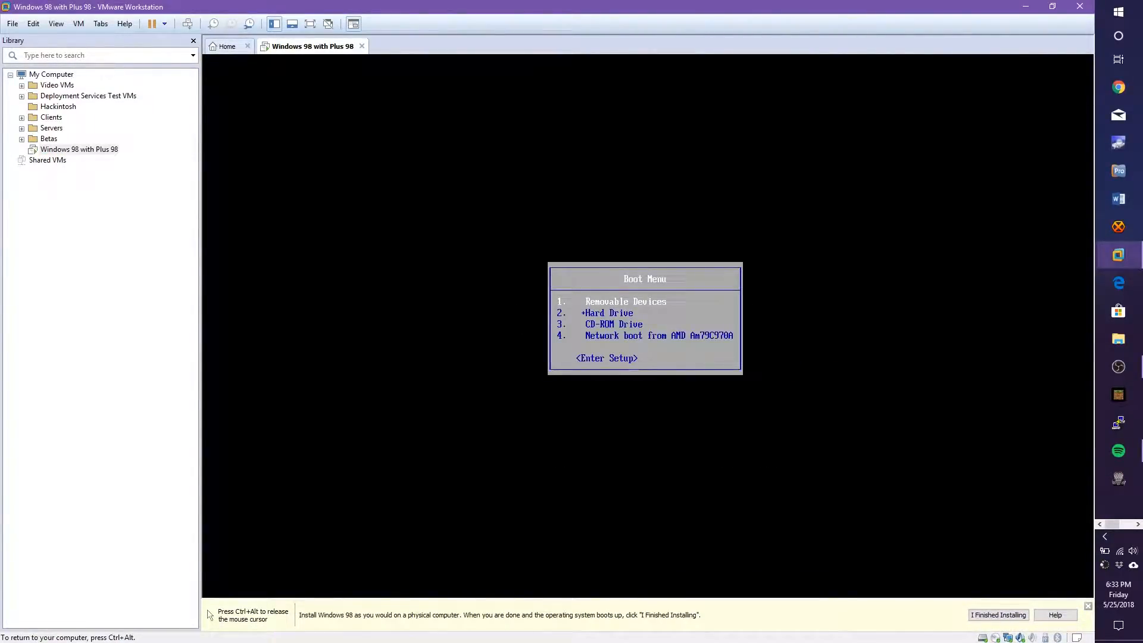
pyautogui.press('Down')
pyautogui.press('Down')
pyautogui.press('Return')
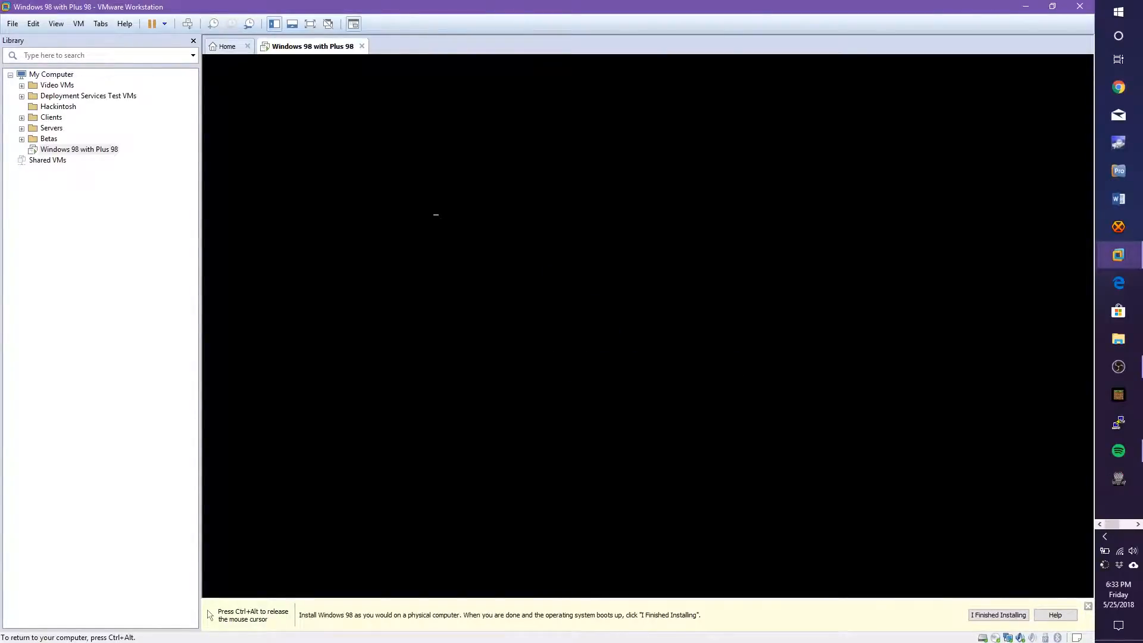
pyautogui.press('Down')
pyautogui.press('Return')
pyautogui.press('Return')
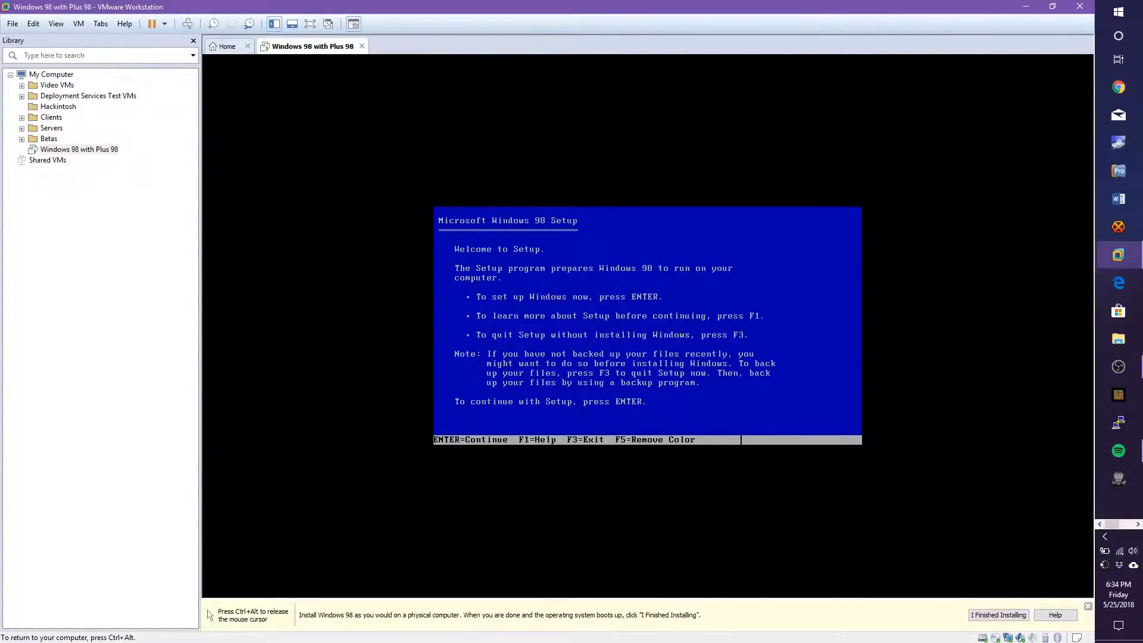
# Have Setup configure the unallocated disk space with large disk support enabled, and restart the virtual machine.
pyautogui.press('Return')
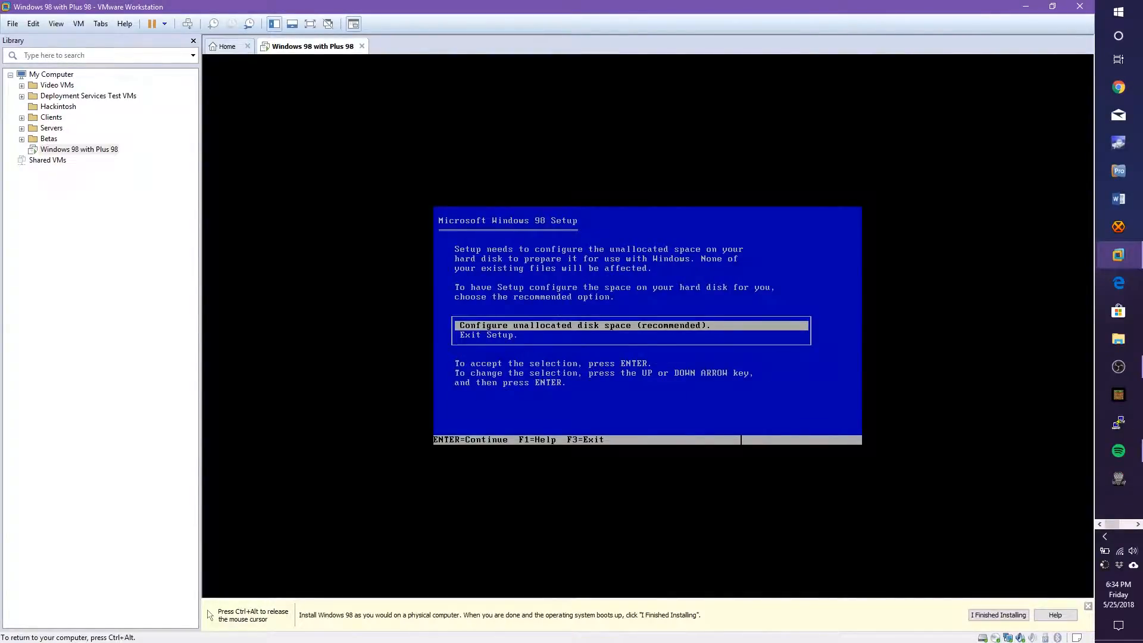
pyautogui.press('Return')
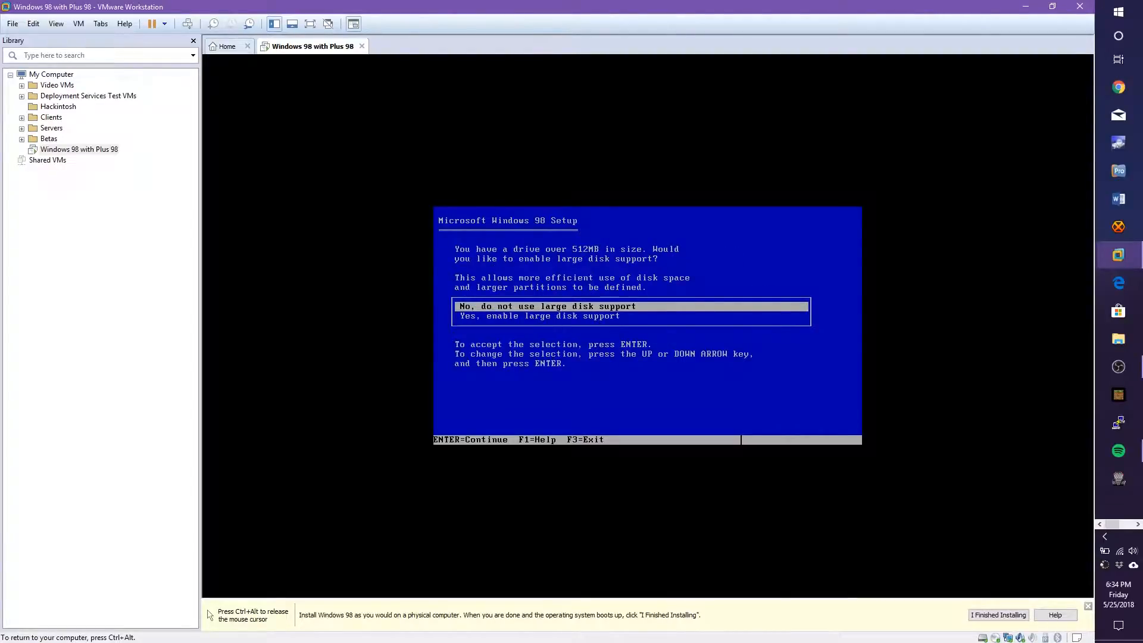
pyautogui.press('Down')
pyautogui.press('Return')
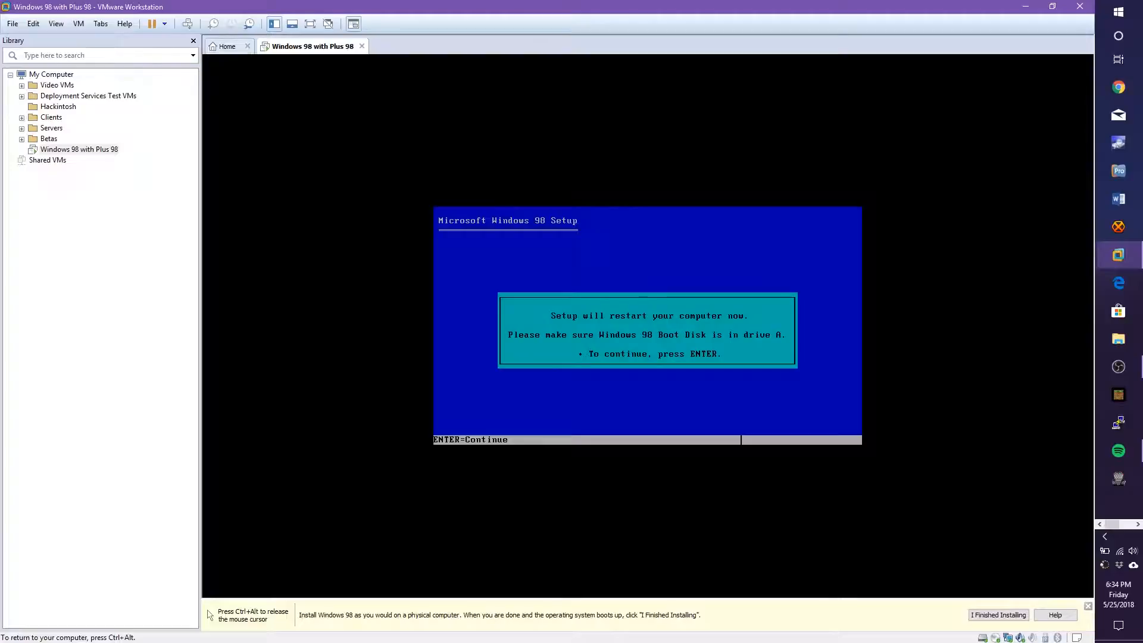
pyautogui.press('Return')
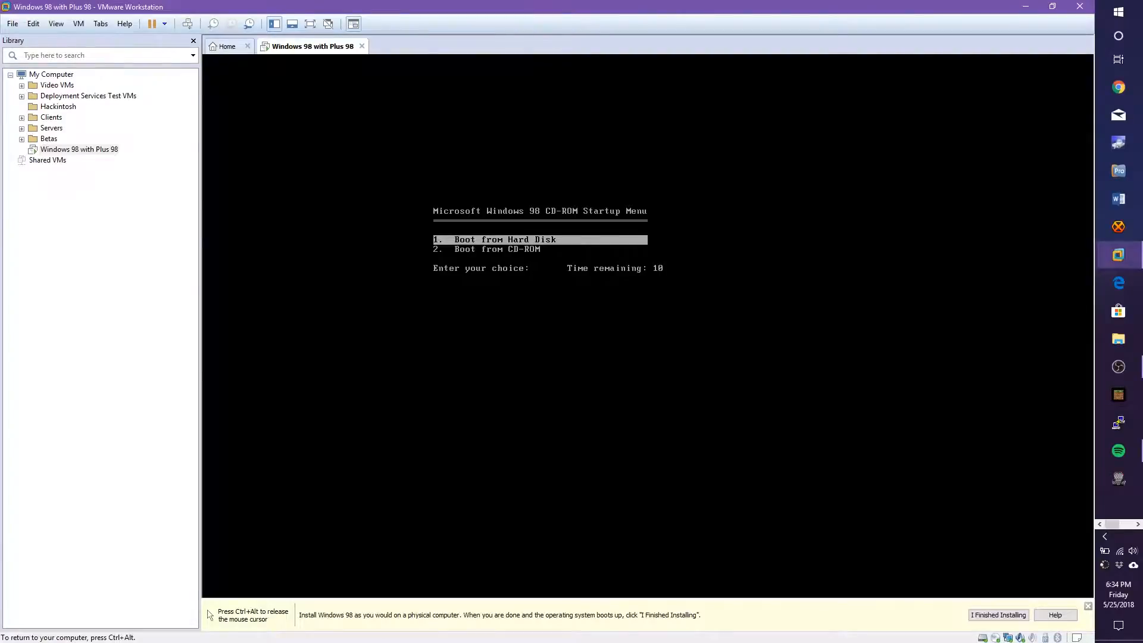
# Boot from CD-ROM again, start Windows 98 Setup and let it perform the routine system check.
pyautogui.press('Down')
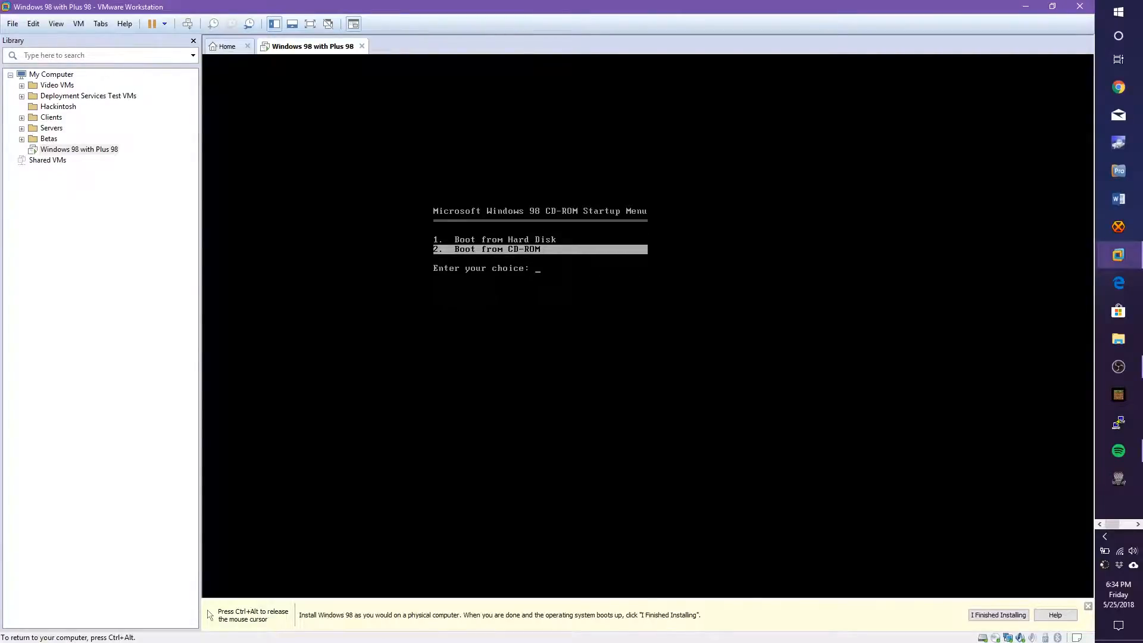
pyautogui.press('Return')
pyautogui.press('Return')
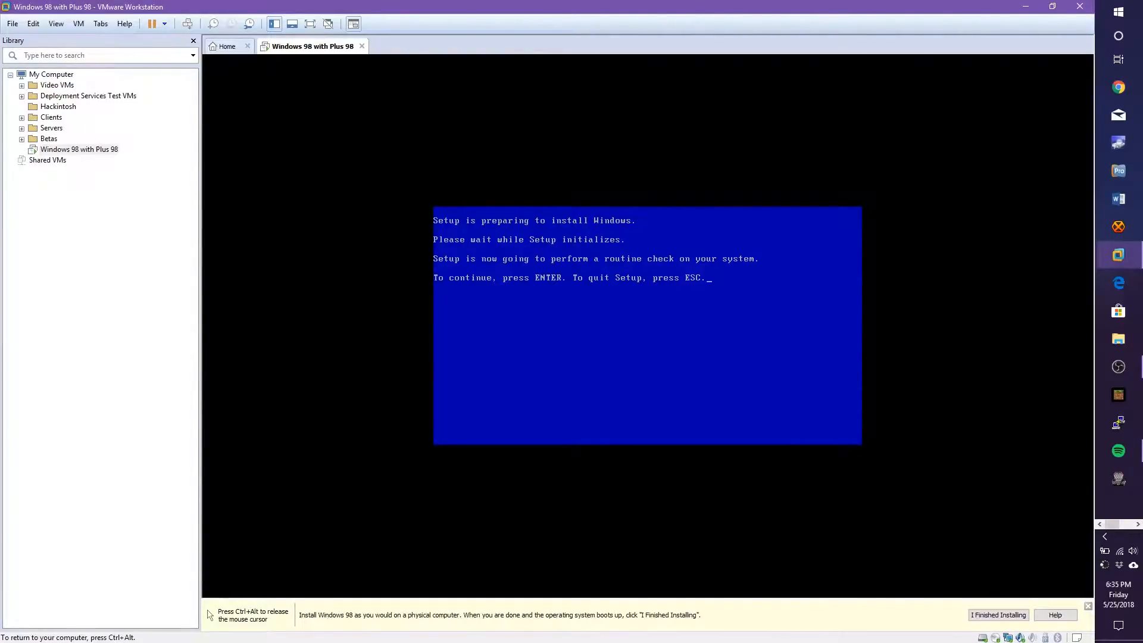
pyautogui.press('Return')
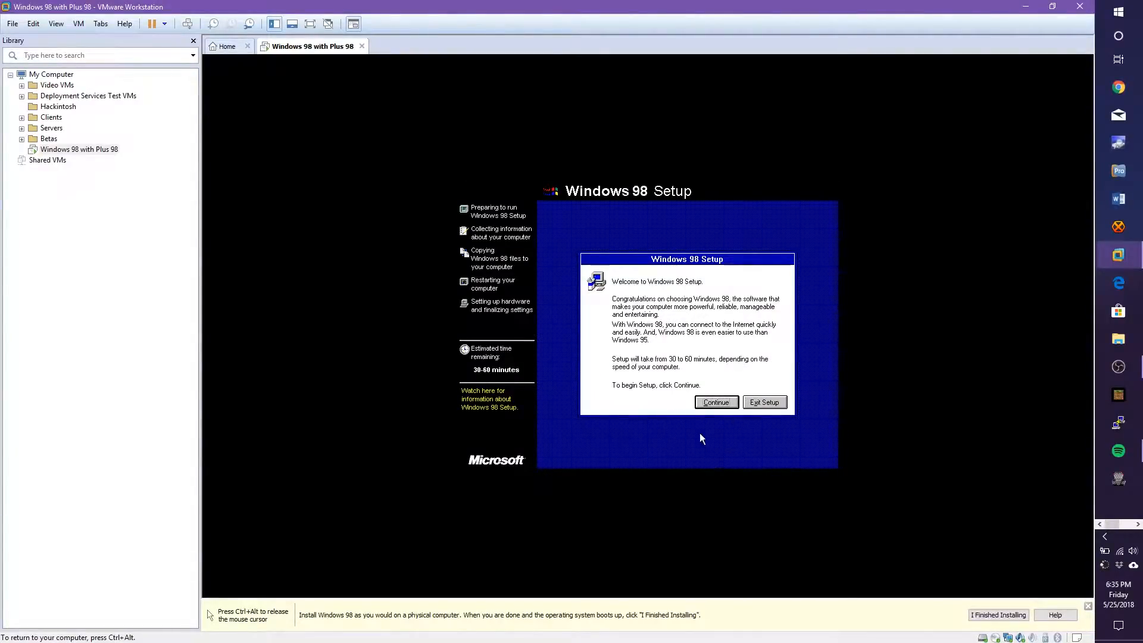
# Begin the graphical Windows 98 Setup, keeping C:\WINDOWS as the install directory and Typical as the setup type.
pyautogui.click(715, 402)
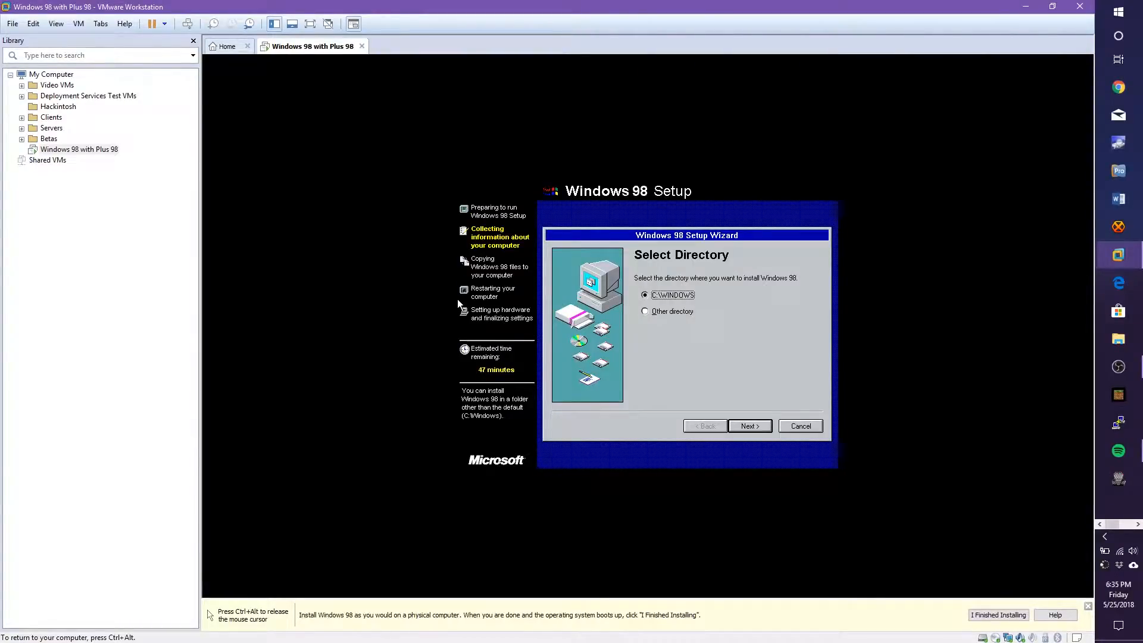
pyautogui.click(760, 425)
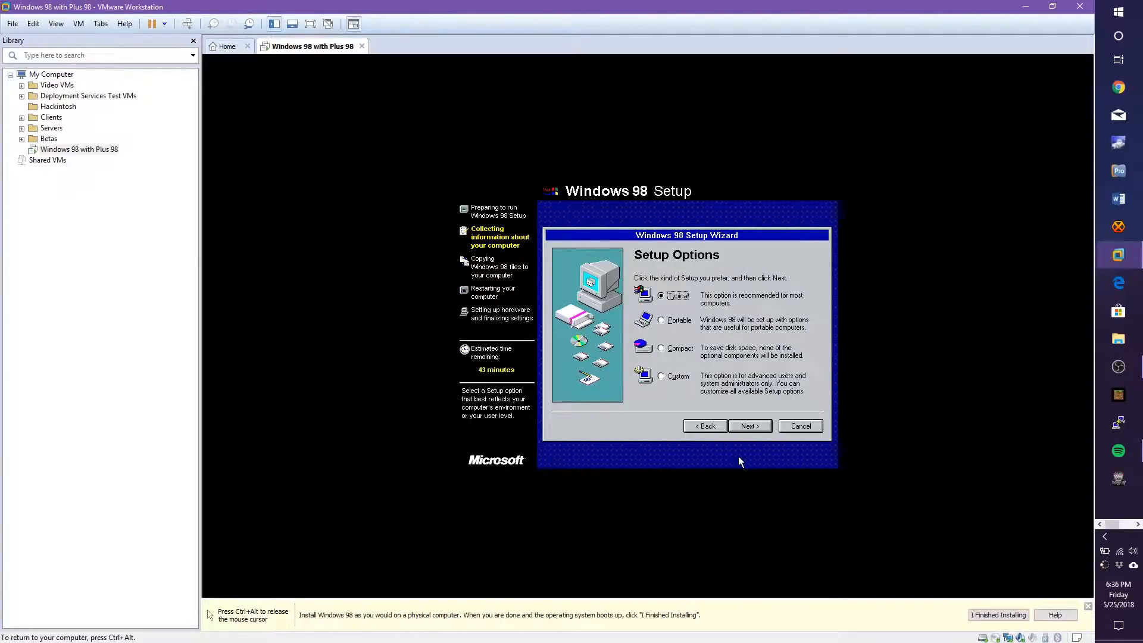
pyautogui.click(748, 428)
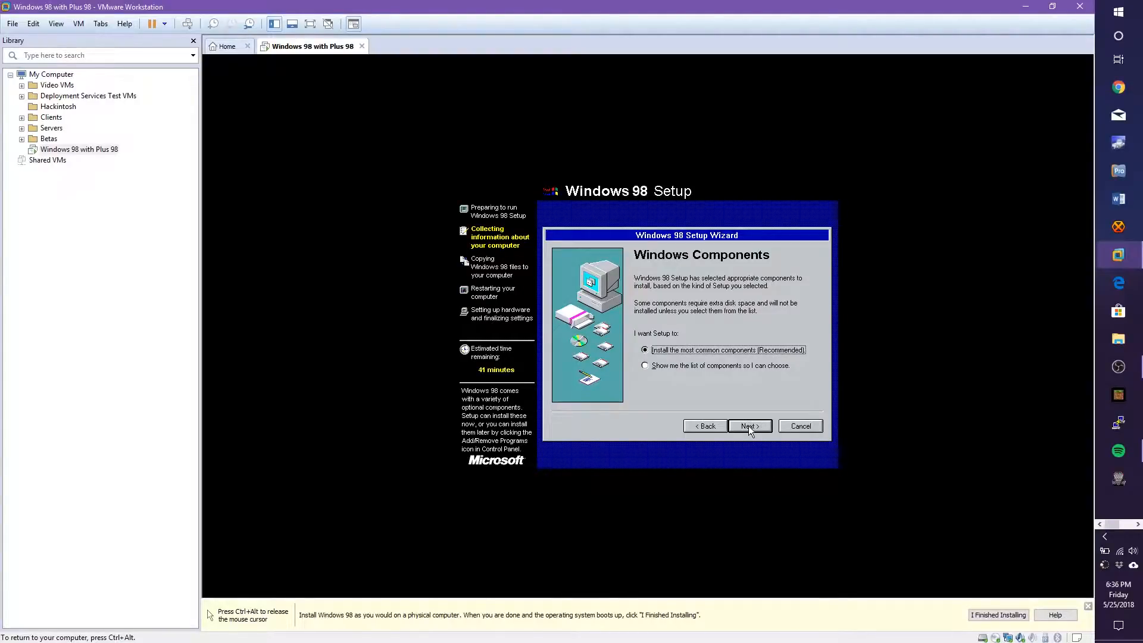
# Customize the Windows components by adding Desktop Themes, Multilanguage Support and Web TV for Windows, and accept the selection.
pyautogui.click(734, 365)
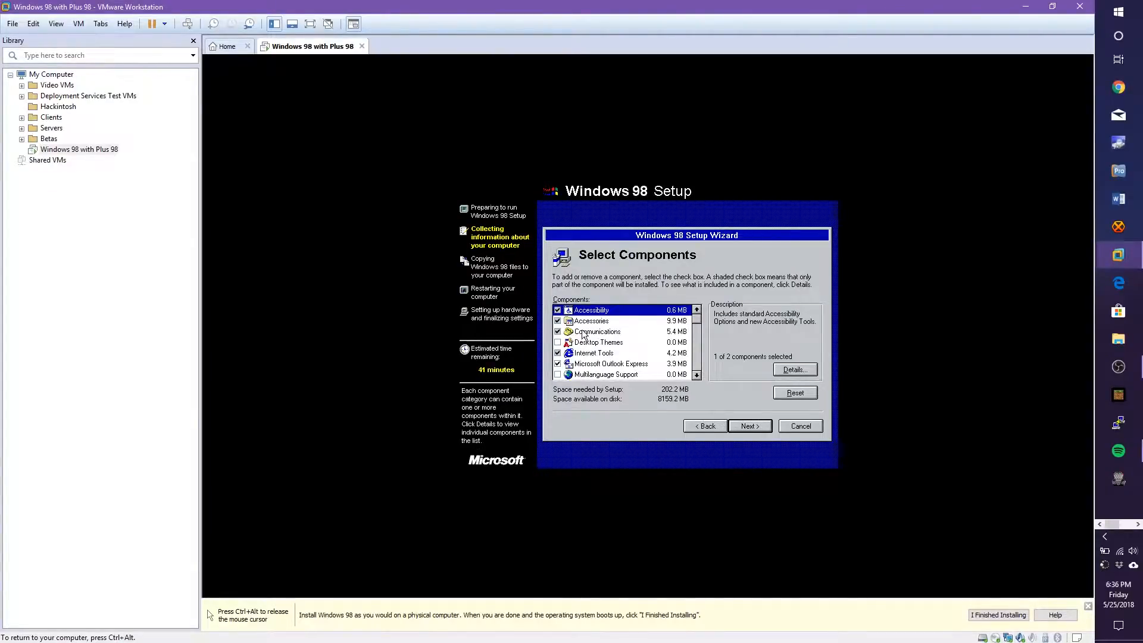
pyautogui.click(557, 342)
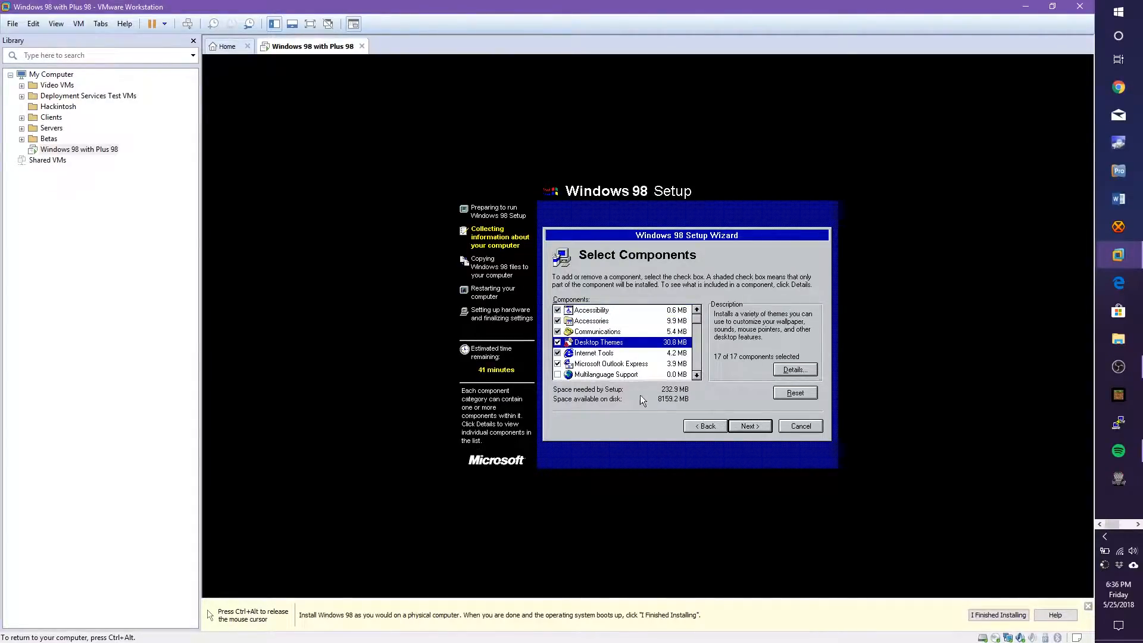
pyautogui.click(696, 375)
pyautogui.click(696, 375)
pyautogui.click(696, 376)
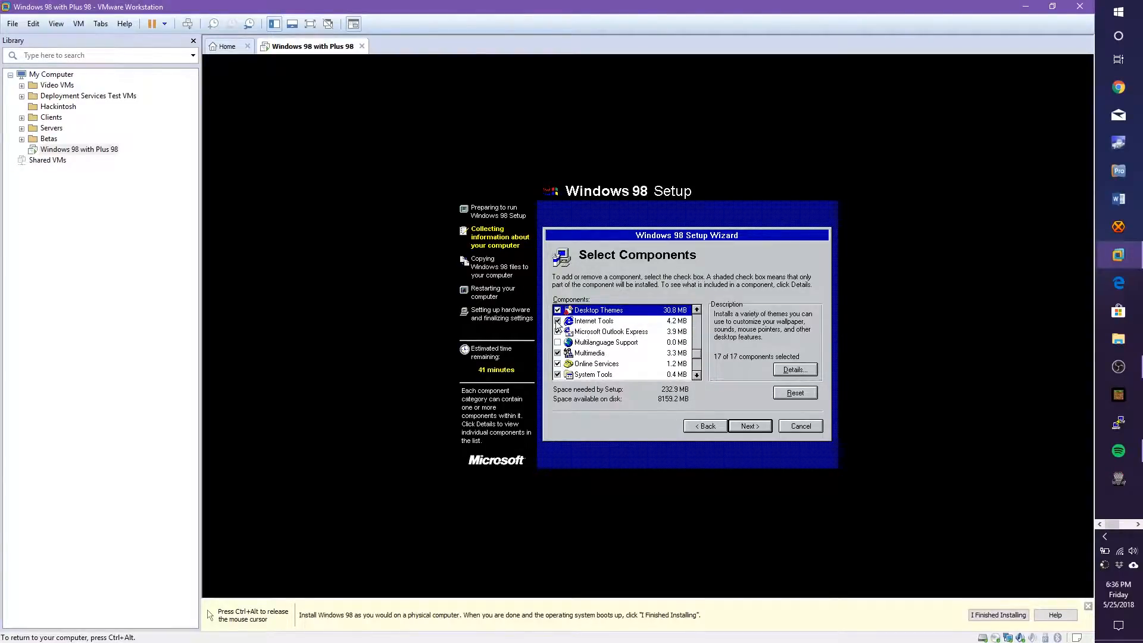
pyautogui.click(558, 343)
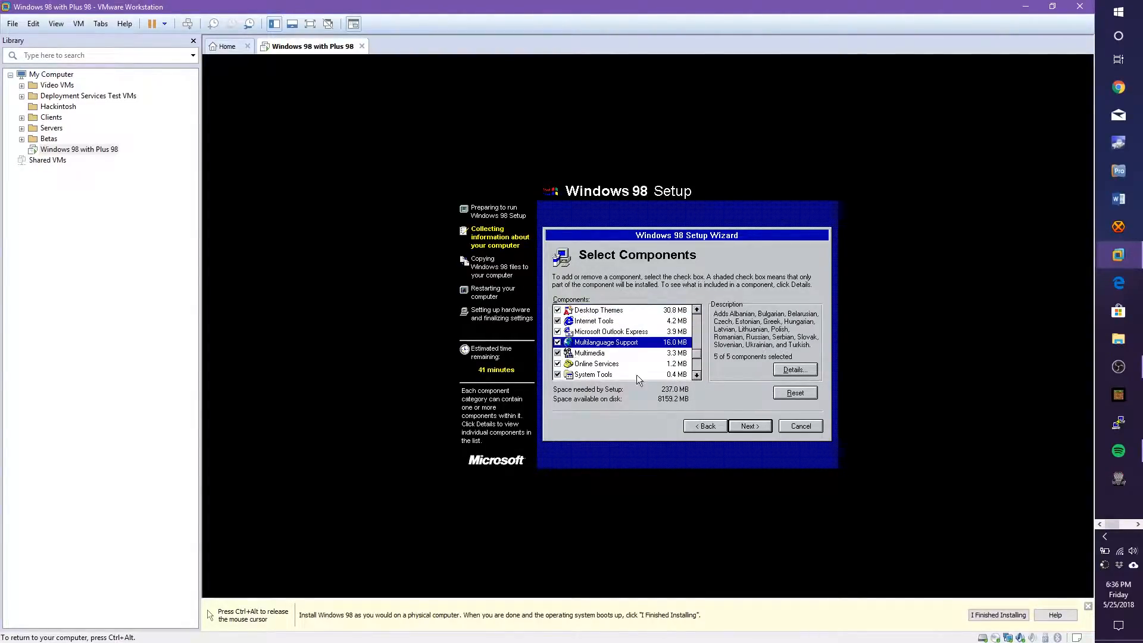
pyautogui.click(696, 375)
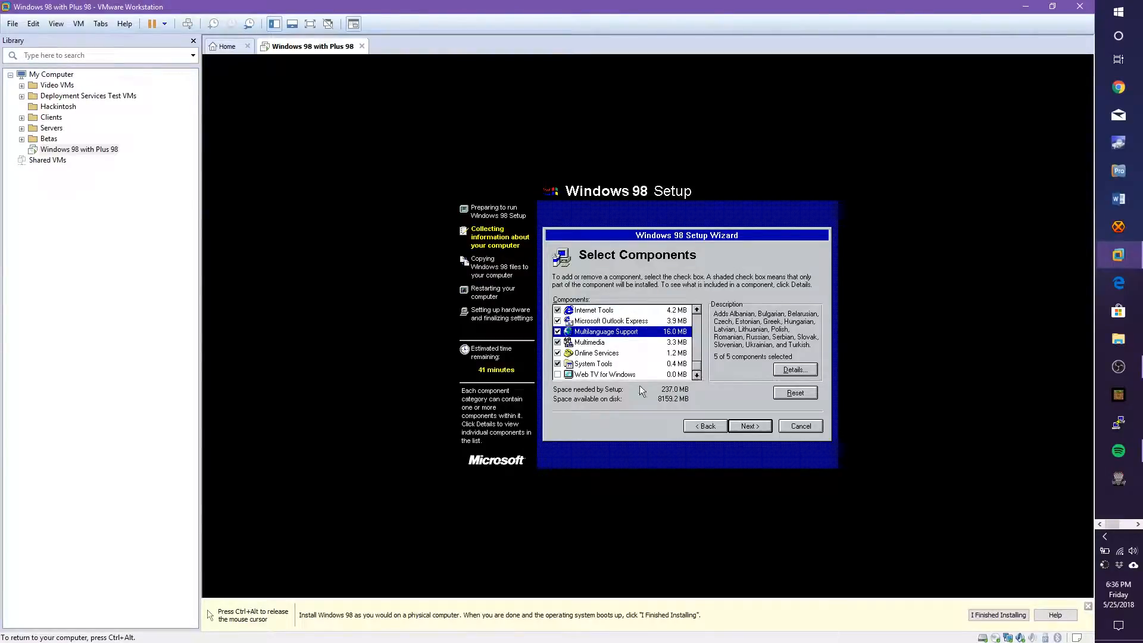
pyautogui.click(558, 374)
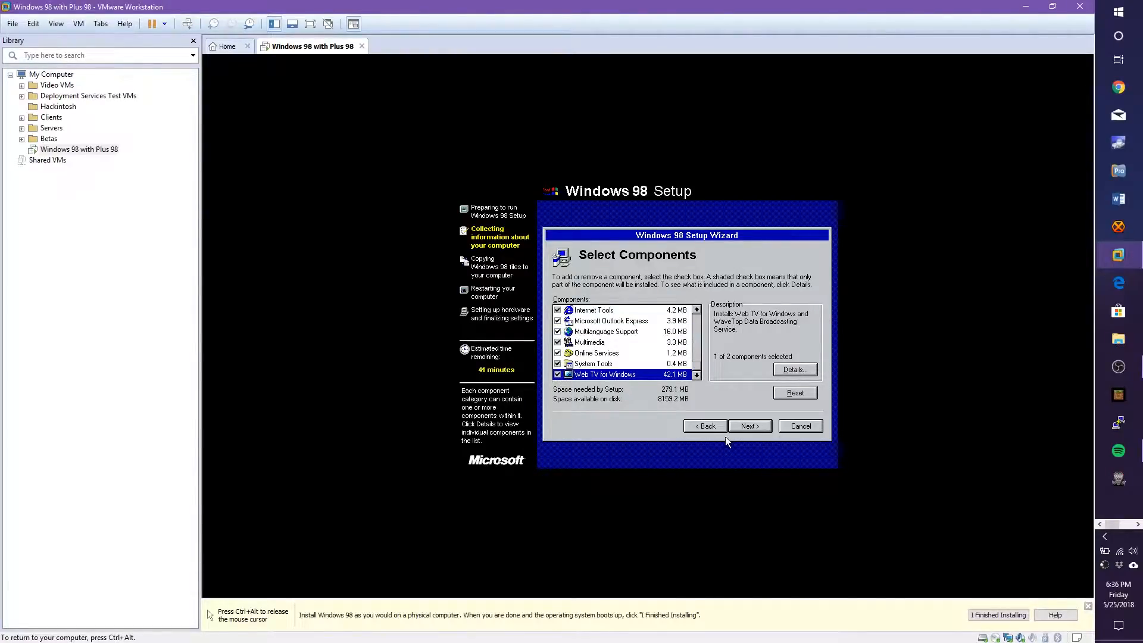
pyautogui.click(750, 431)
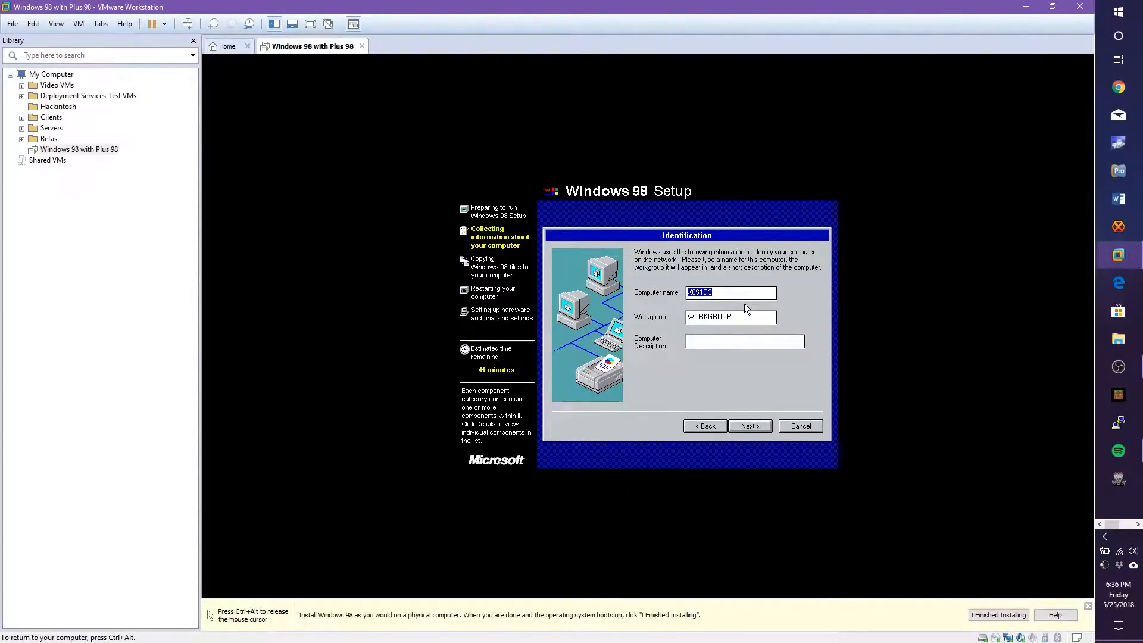
# Go through the computer identification fields and accept them, leaving the computer description empty.
pyautogui.press('End')
pyautogui.press('Tab')
pyautogui.press('Tab')
pyautogui.click(756, 430)
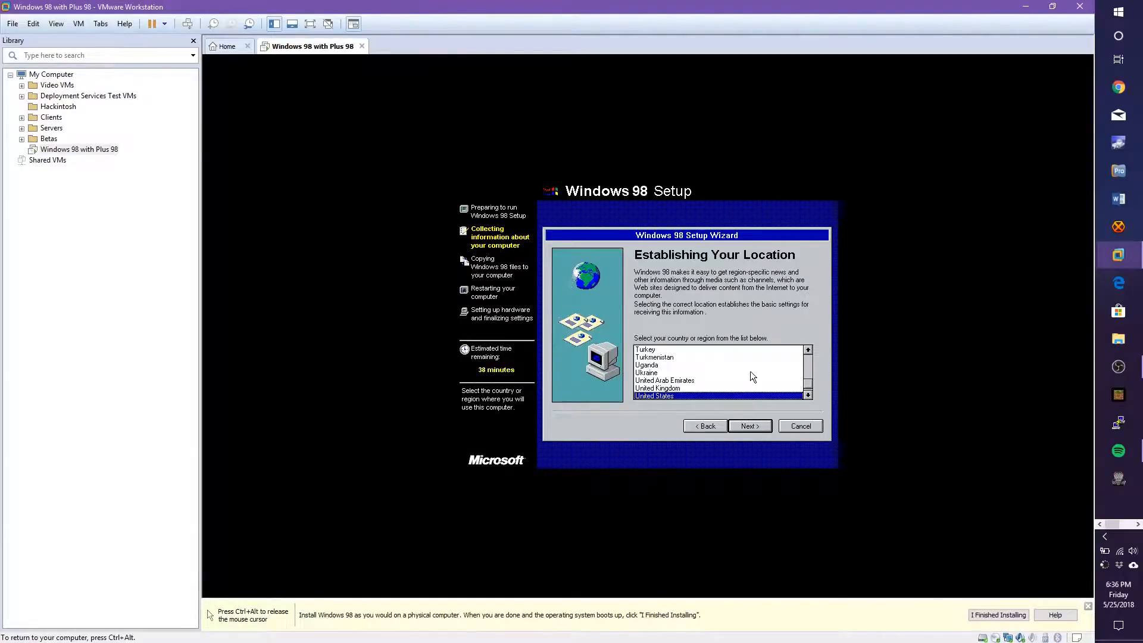
# Keep United States as the location and start copying the Windows 98 files.
pyautogui.click(752, 425)
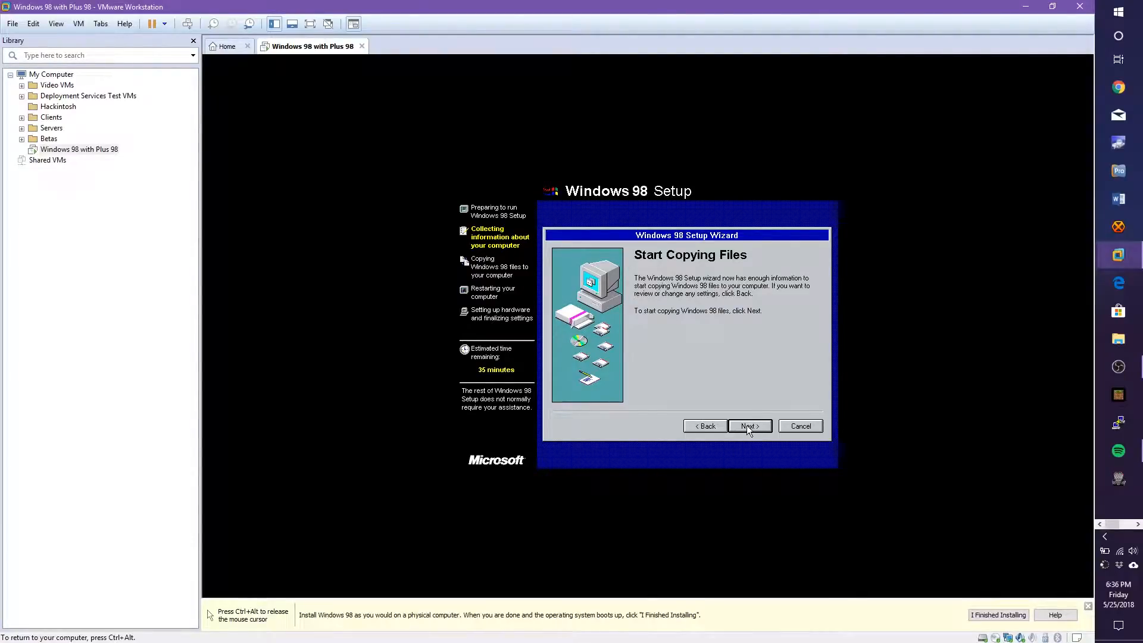
pyautogui.click(748, 426)
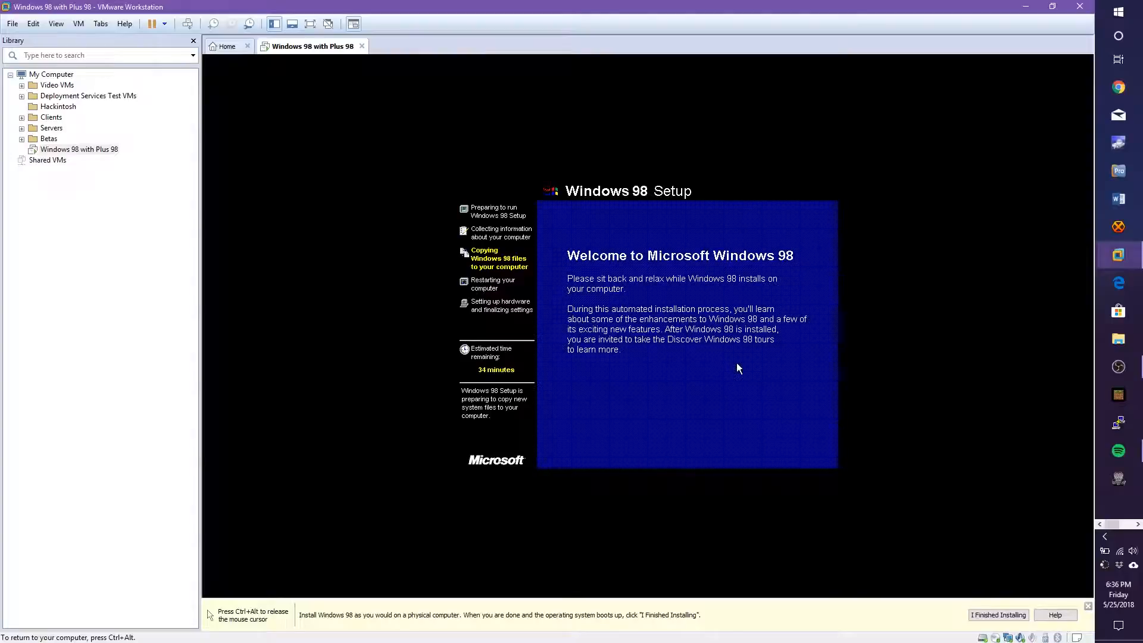
pyautogui.hotkey('ctrl', 'alt')
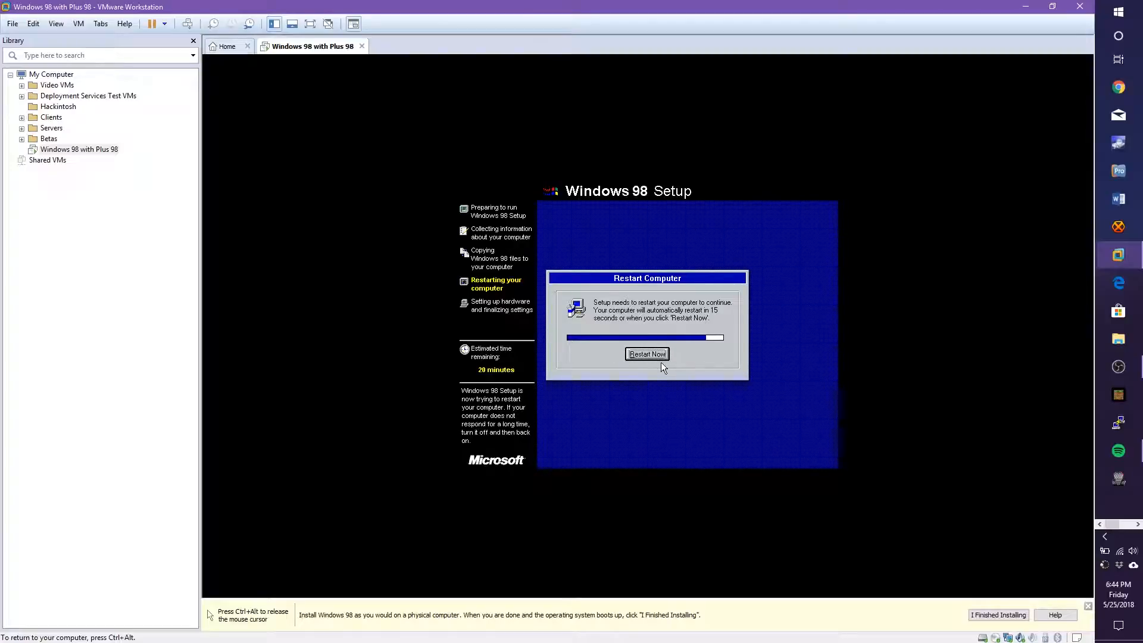
# Restart the virtual machine immediately so that Windows 98 Setup continues with its first Windows start.
pyautogui.click(663, 360)
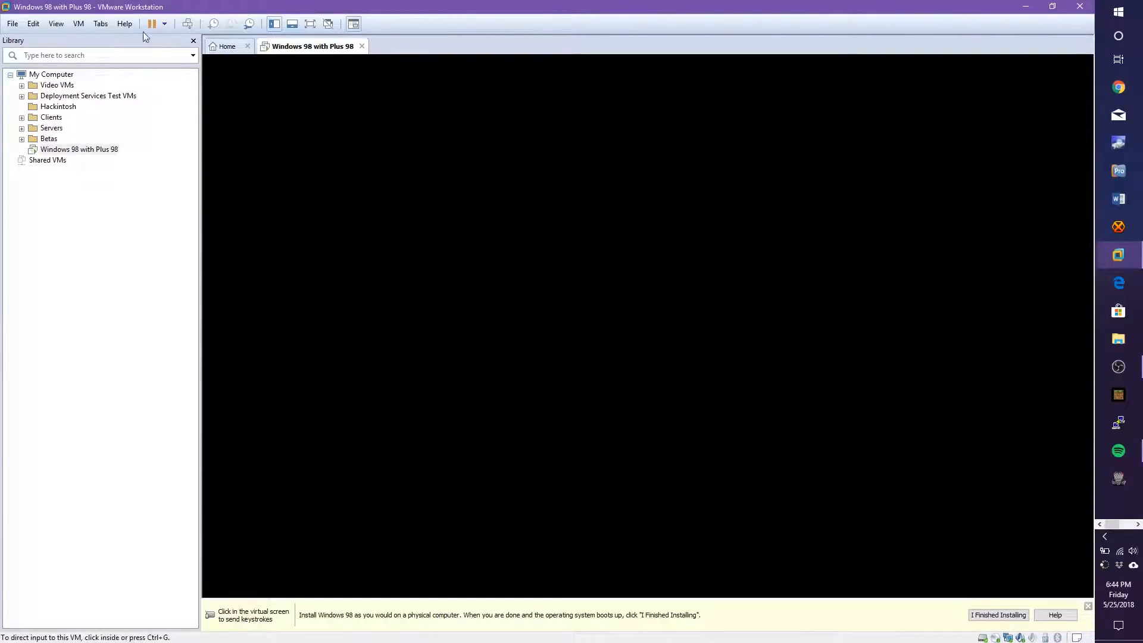
pyautogui.click(76, 26)
pyautogui.click(244, 6)
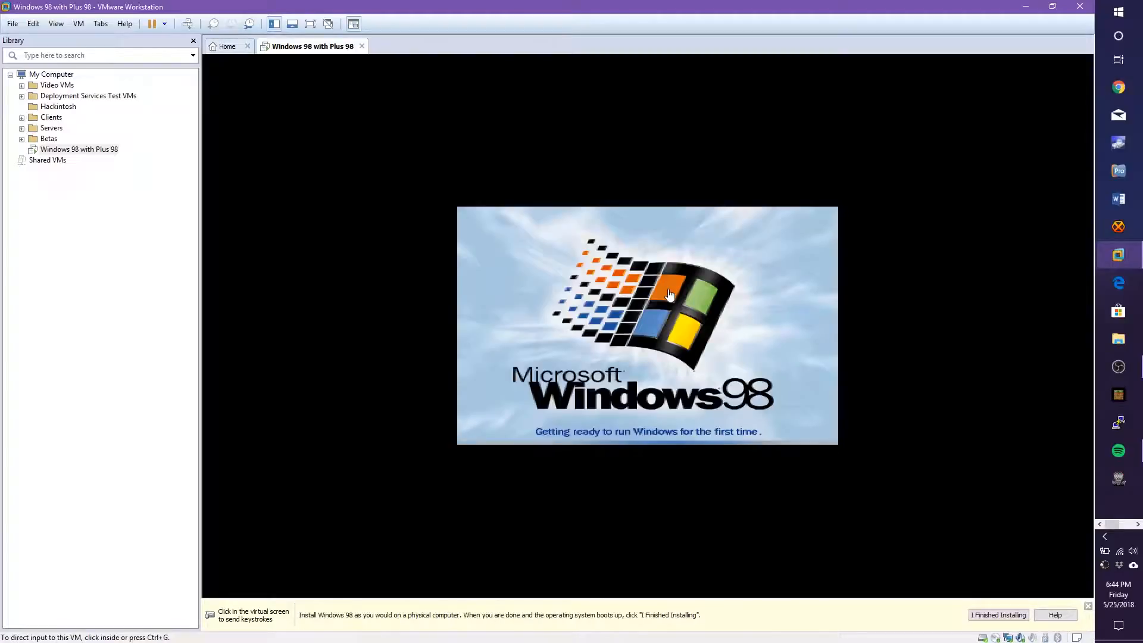
pyautogui.click(669, 294)
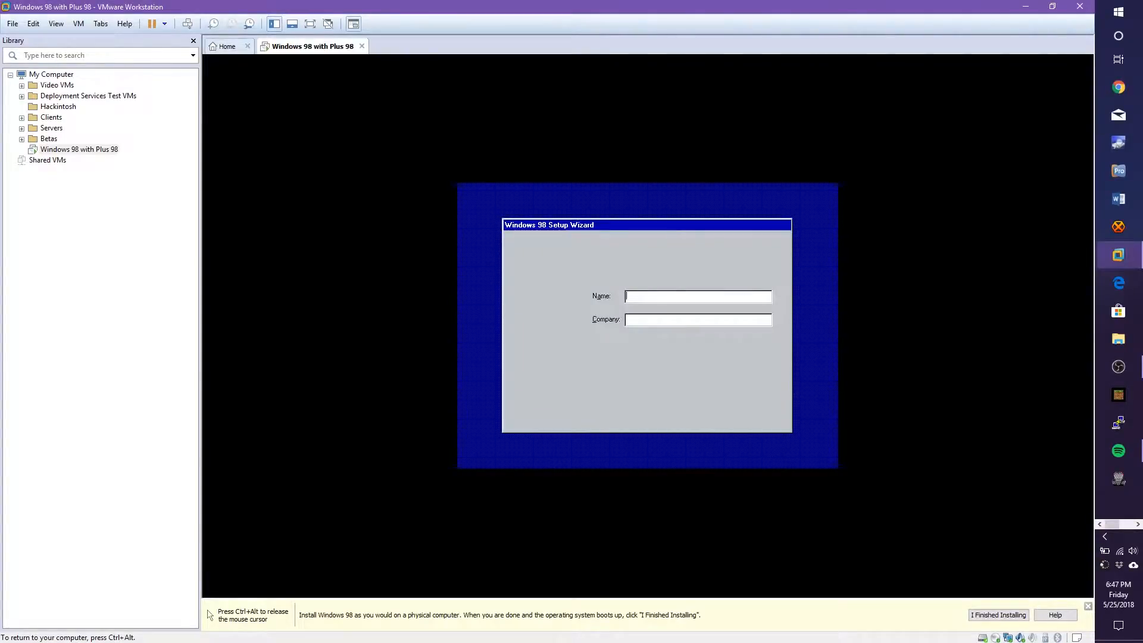
# Enter the user's name and BetaHunters as the company, and accept the license agreement.
pyautogui.write('LonghornW')
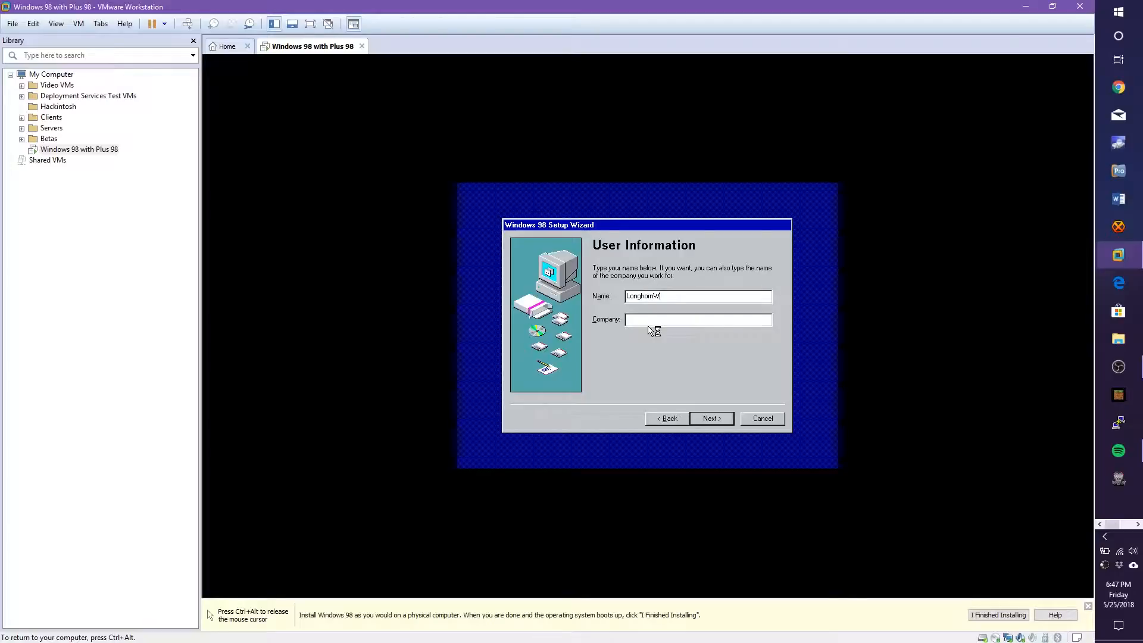
pyautogui.write('histler')
pyautogui.write('BetaHunters')
pyautogui.press('Return')
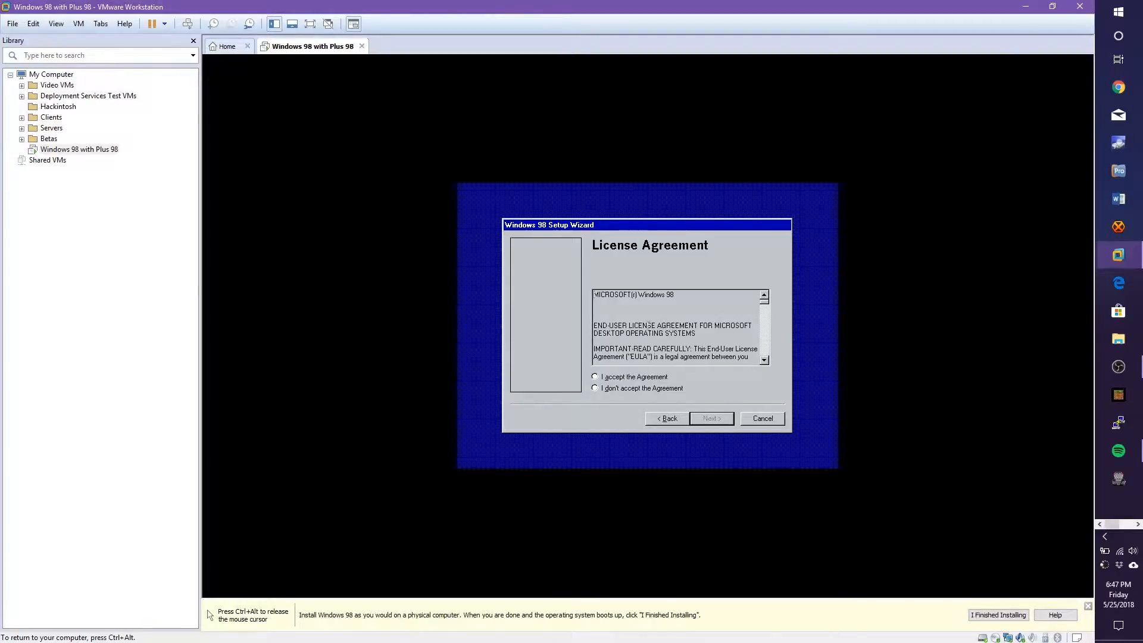
pyautogui.click(634, 379)
pyautogui.press('Return')
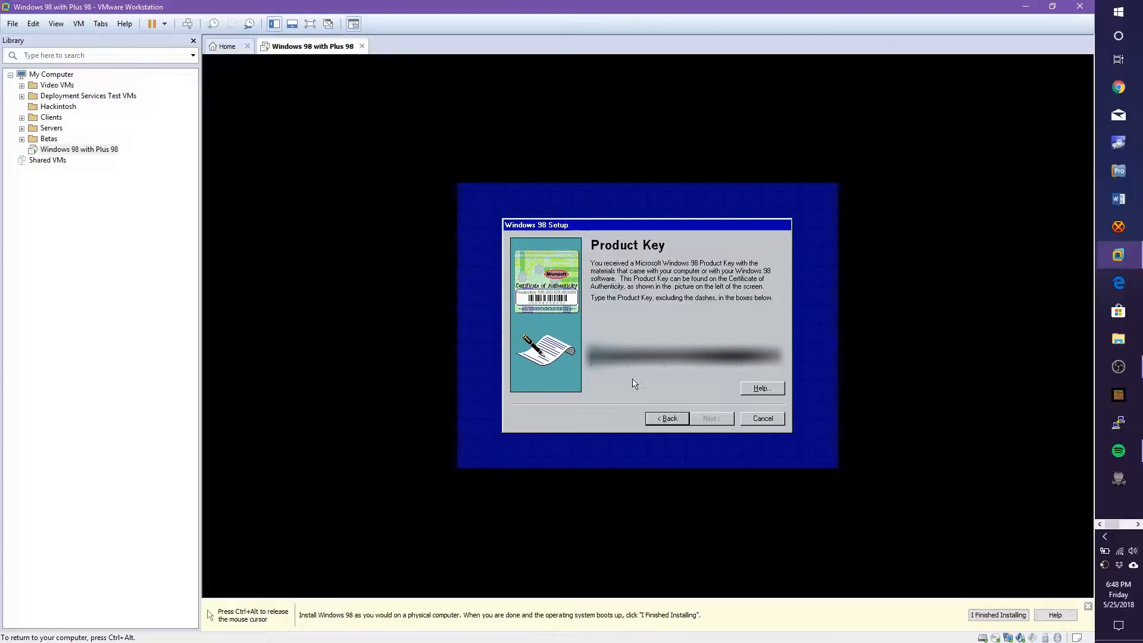
# Try to submit a Windows 98 product key, correcting its characters and resubmitting it.
pyautogui.press('Return')
pyautogui.press('Return')
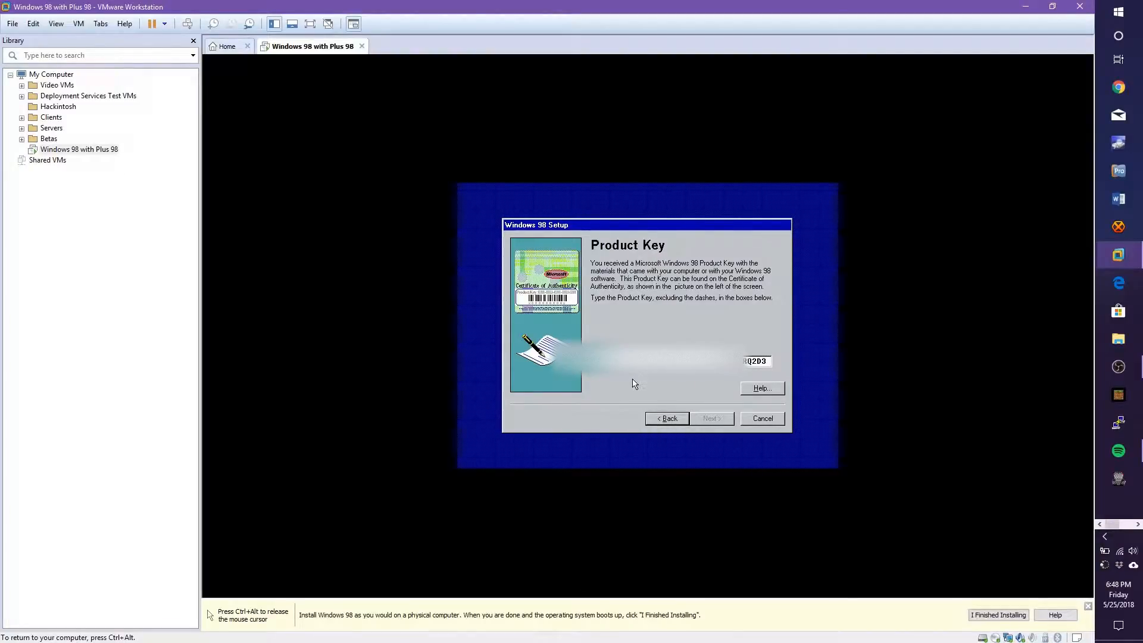
pyautogui.press('BackSpace')
pyautogui.press('BackSpace')
pyautogui.press('BackSpace')
pyautogui.press('BackSpace')
pyautogui.press('BackSpace')
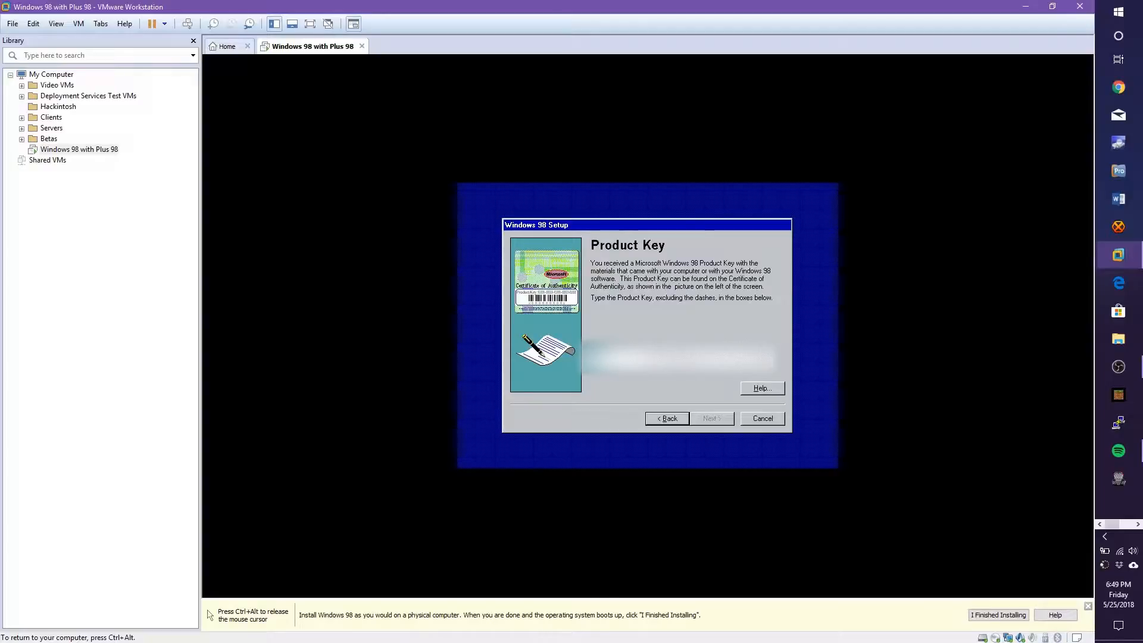
pyautogui.write('8')
pyautogui.press('Return')
pyautogui.press('Return')
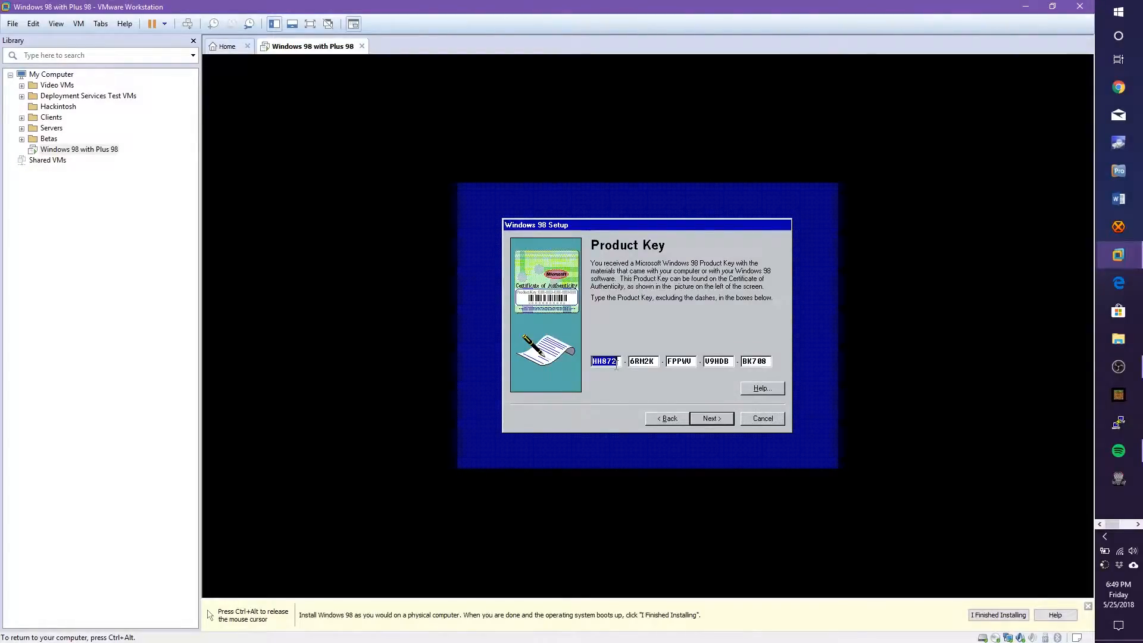
# Clear all groups of the product key, enter a different Windows 98 product key and submit it.
pyautogui.press('BackSpace')
pyautogui.press('Tab')
pyautogui.press('BackSpace')
pyautogui.press('Tab')
pyautogui.press('BackSpace')
pyautogui.press('Tab')
pyautogui.press('BackSpace')
pyautogui.press('Tab')
pyautogui.press('BackSpace')
pyautogui.press('BackSpace')
pyautogui.press('Tab')
pyautogui.press('BackSpace')
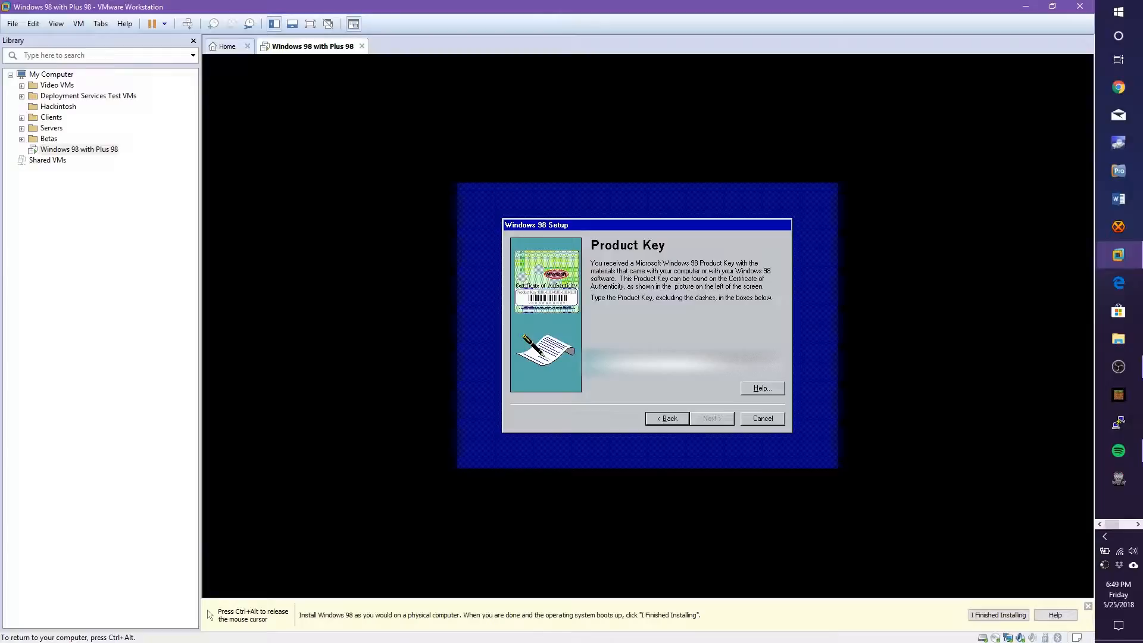
pyautogui.hotkey('shift', 'Tab')
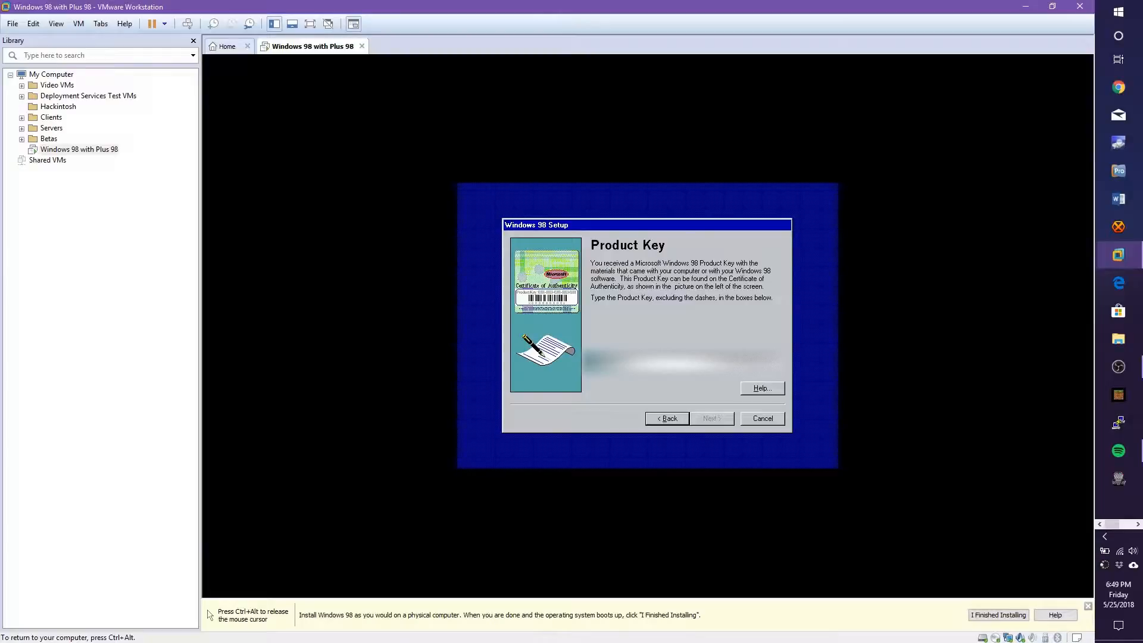
pyautogui.write('XXXXX')
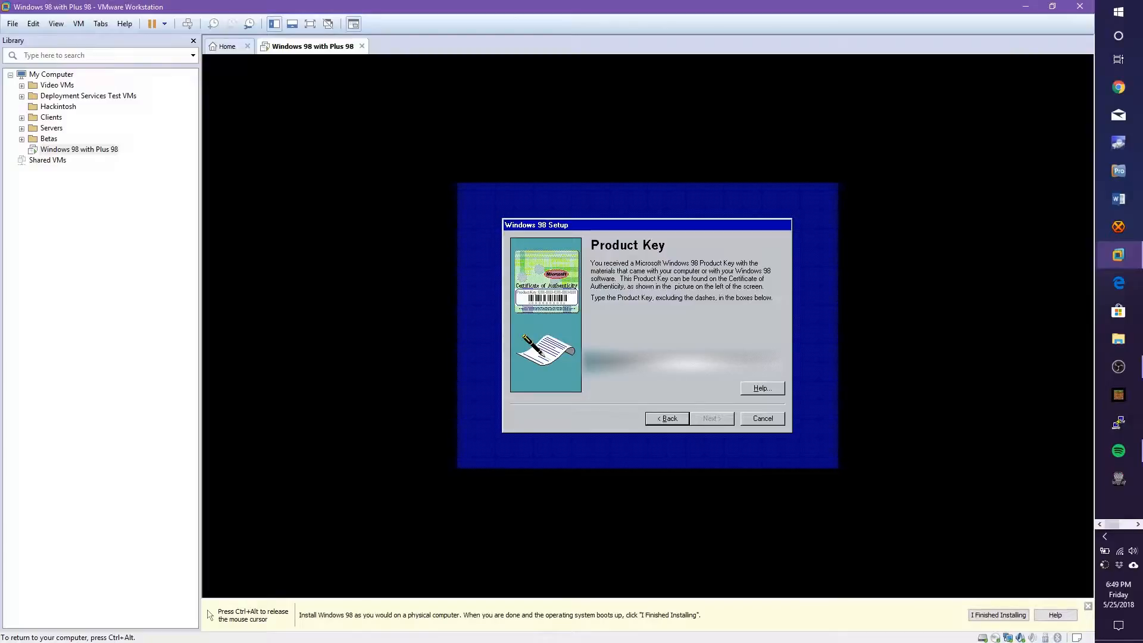
pyautogui.write('XXXXX')
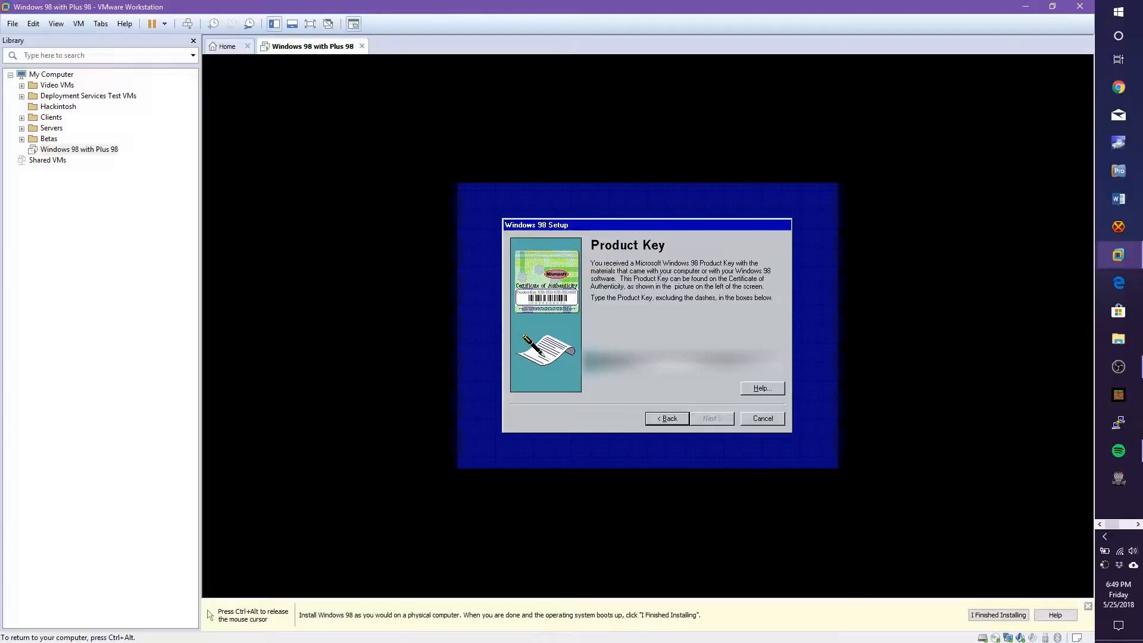
pyautogui.press('Return')
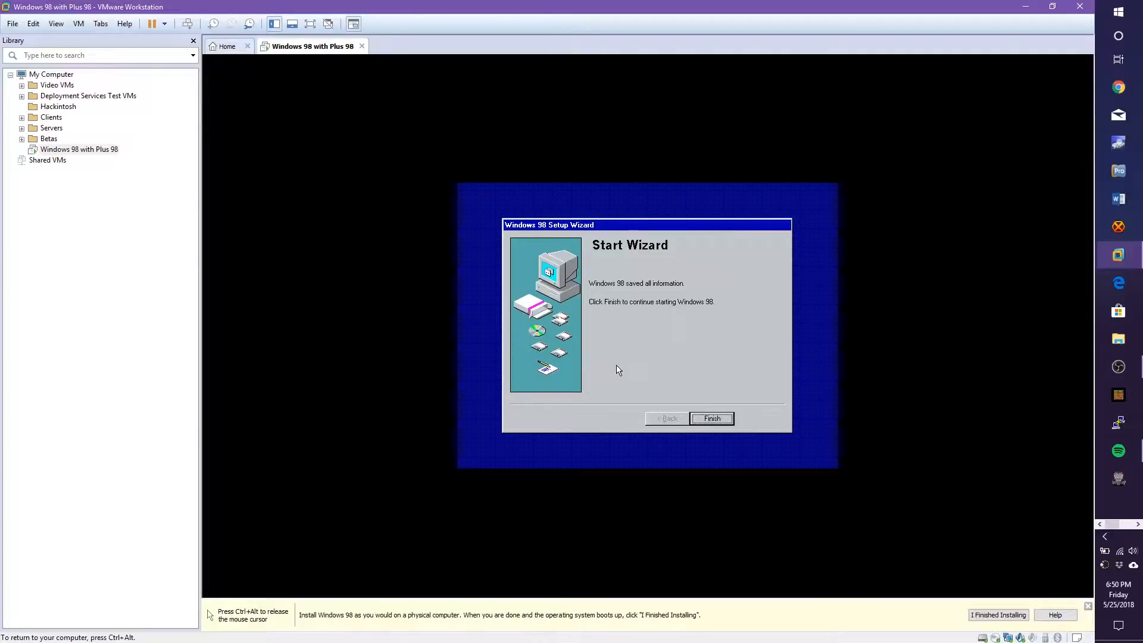
# Finish the Setup wizard and restart the virtual machine once hardware detection asks for it.
pyautogui.press('Return')
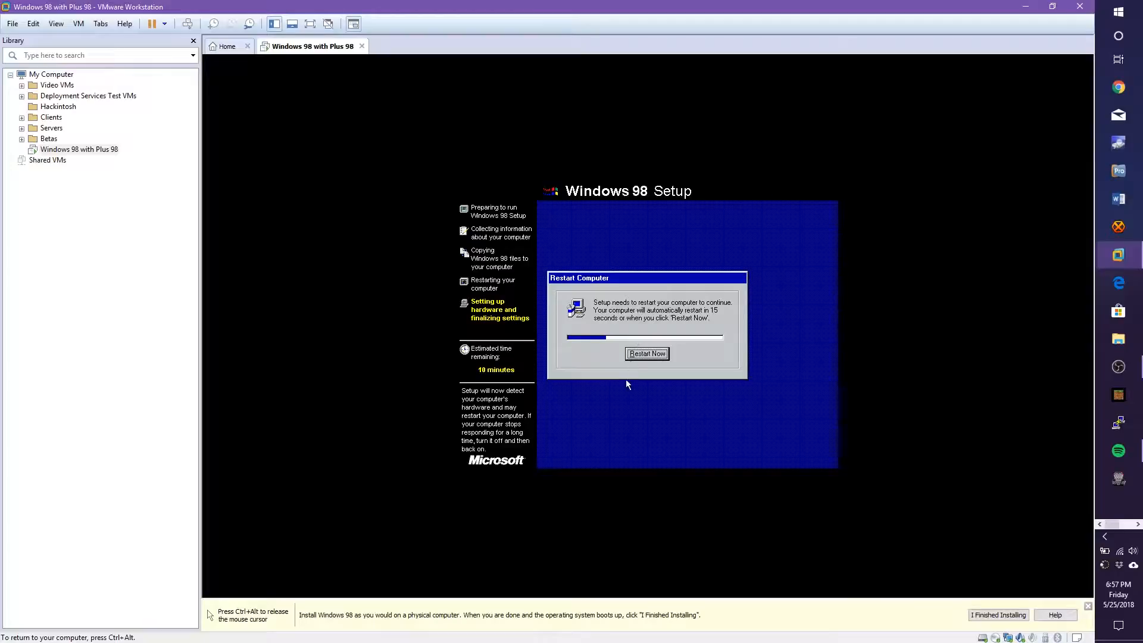
pyautogui.click(647, 353)
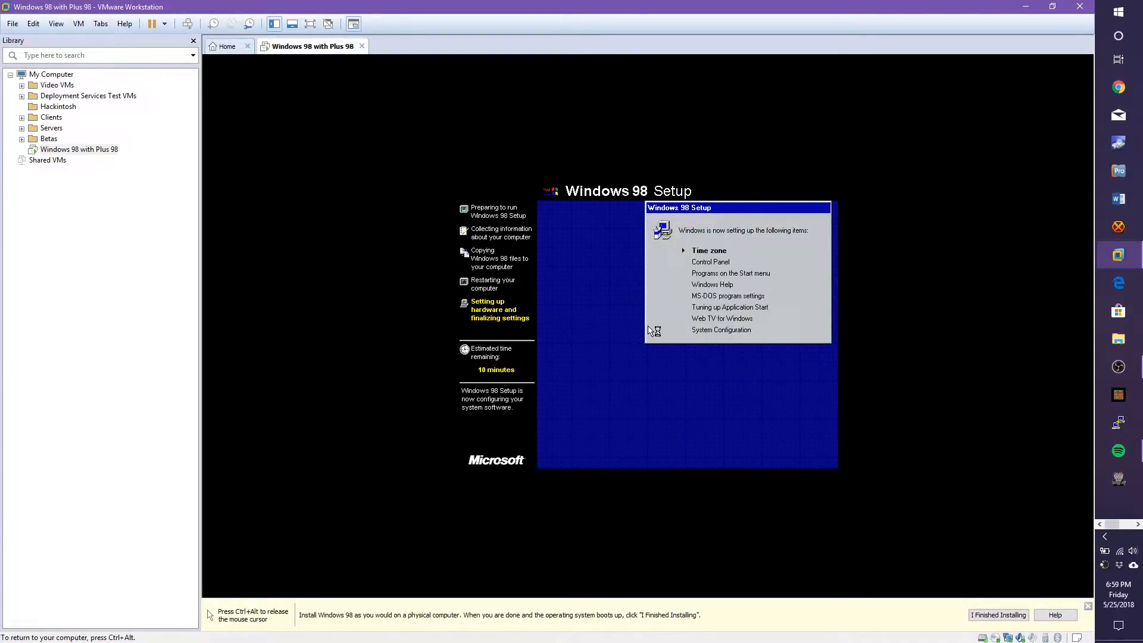
# Choose the local time zone for Windows 98, apply it and close the date and time settings.
pyautogui.press('Down')
pyautogui.press('Down')
pyautogui.press('Down')
pyautogui.press('Down')
pyautogui.press('Down')
pyautogui.press('Down')
pyautogui.press('Down')
pyautogui.press('Down')
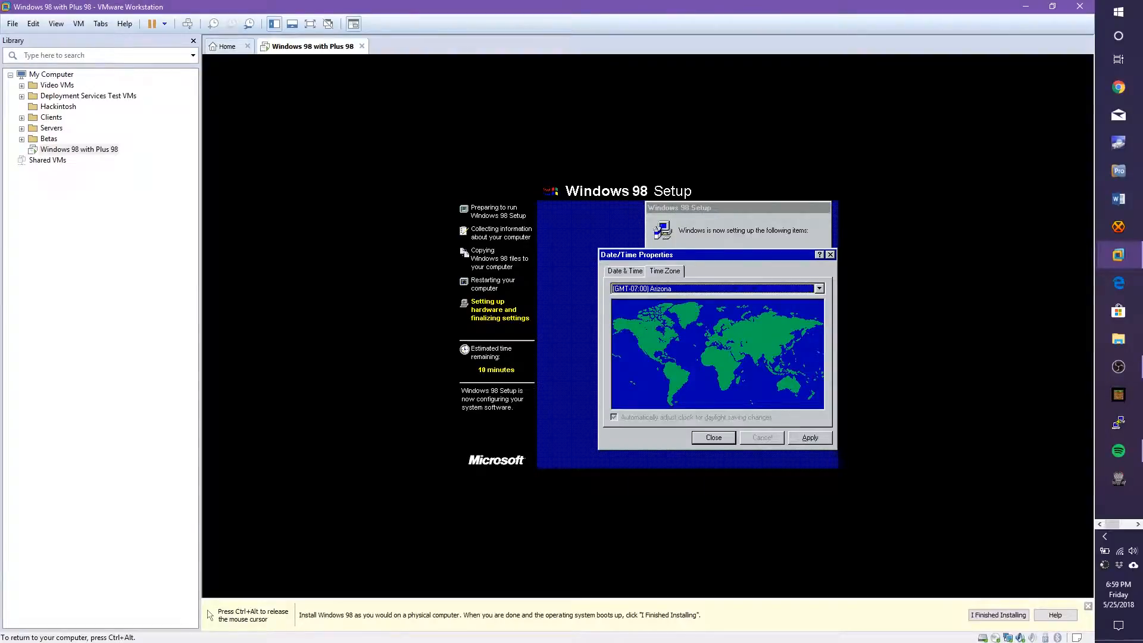
pyautogui.press('Up')
pyautogui.press('Up')
pyautogui.press('Up')
pyautogui.press('Up')
pyautogui.press('Up')
pyautogui.press('Up')
pyautogui.press('Up')
pyautogui.press('Up')
pyautogui.press('Down')
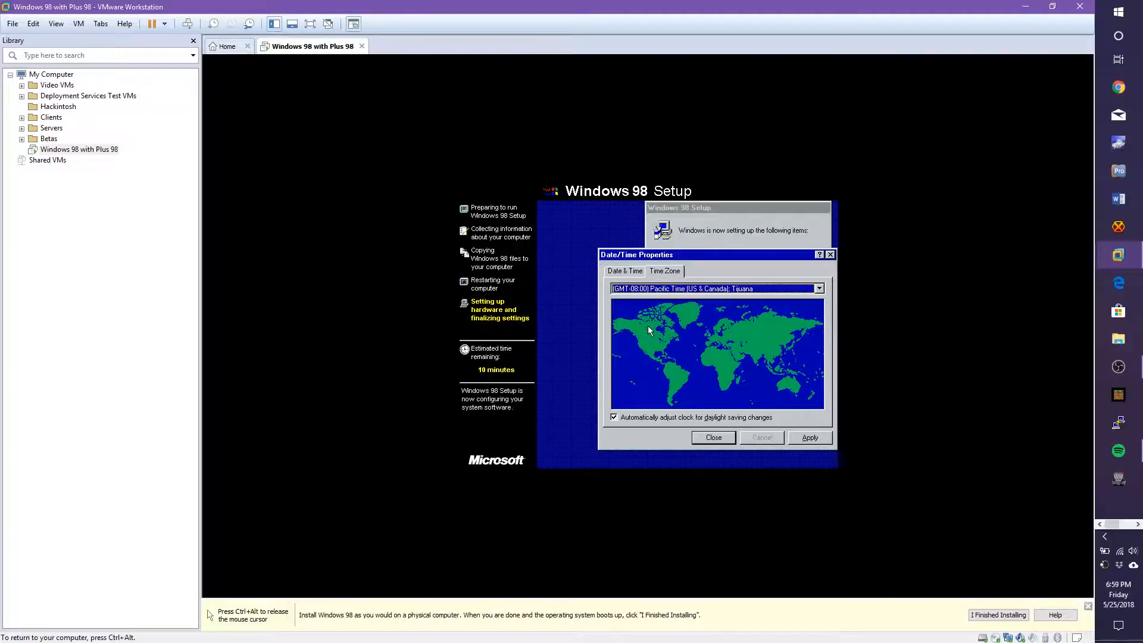
pyautogui.press('Down')
pyautogui.press('Down')
pyautogui.press('Down')
pyautogui.press('Down')
pyautogui.press('Down')
pyautogui.press('Down')
pyautogui.press('Down')
pyautogui.click(810, 438)
pyautogui.click(716, 438)
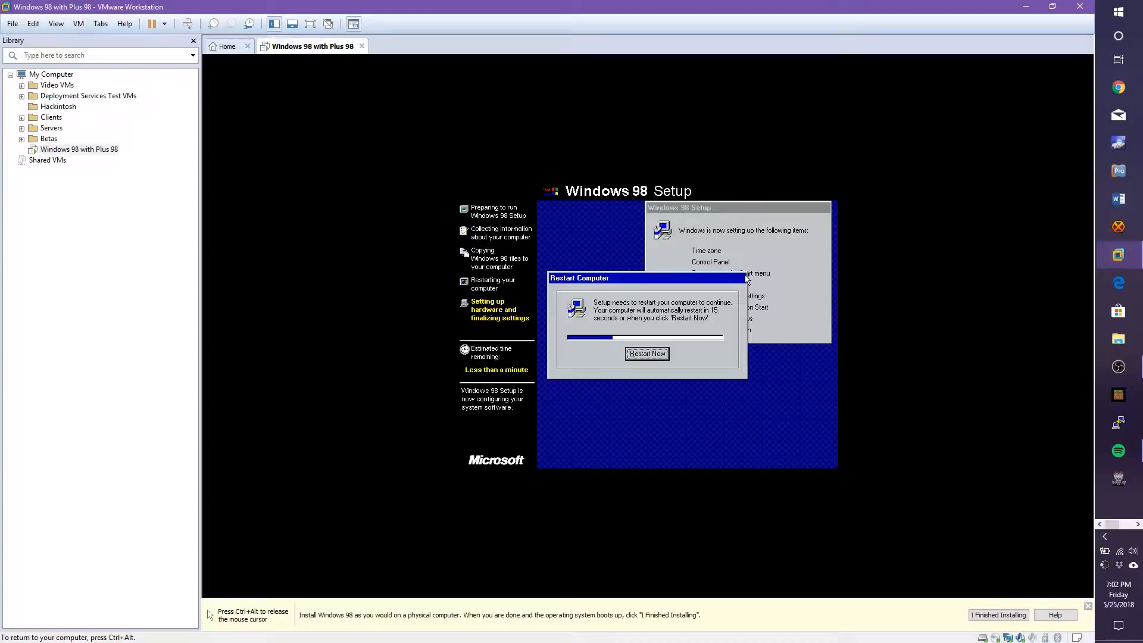
# Restart the virtual machine and log on by entering the network password and confirming it as the Windows password.
pyautogui.click(654, 351)
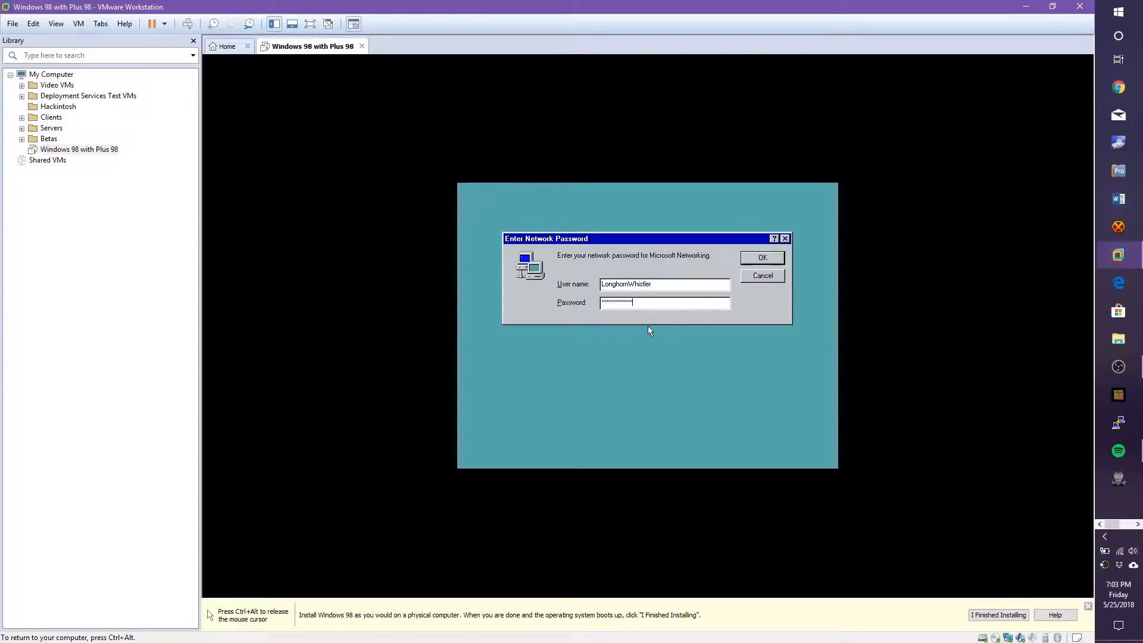
pyautogui.press('Return')
pyautogui.write('************')
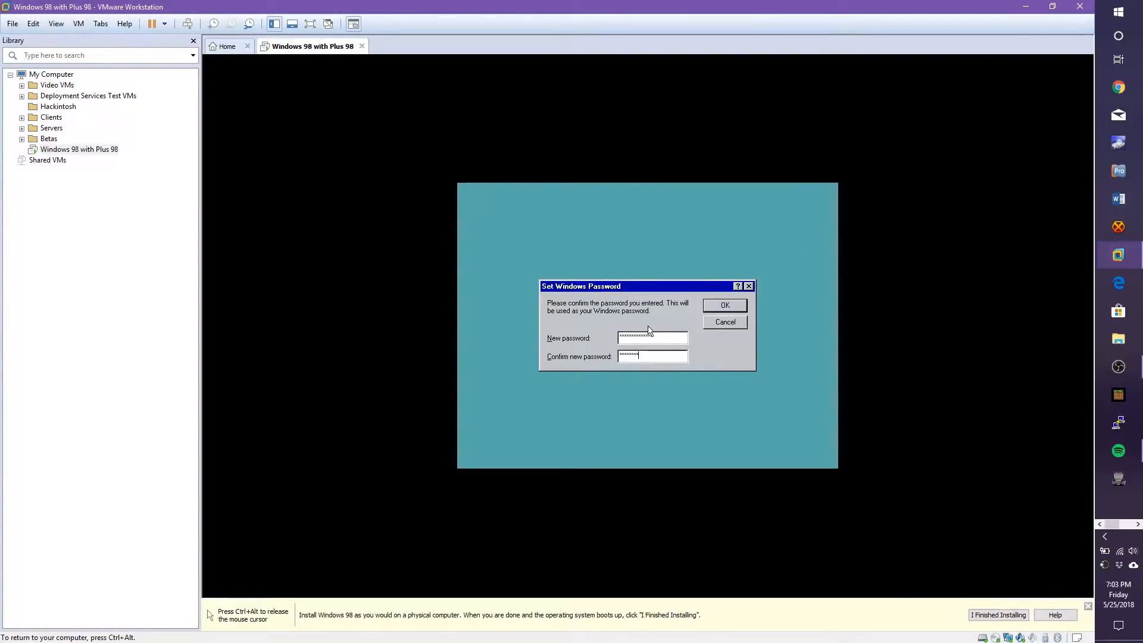
pyautogui.press('Return')
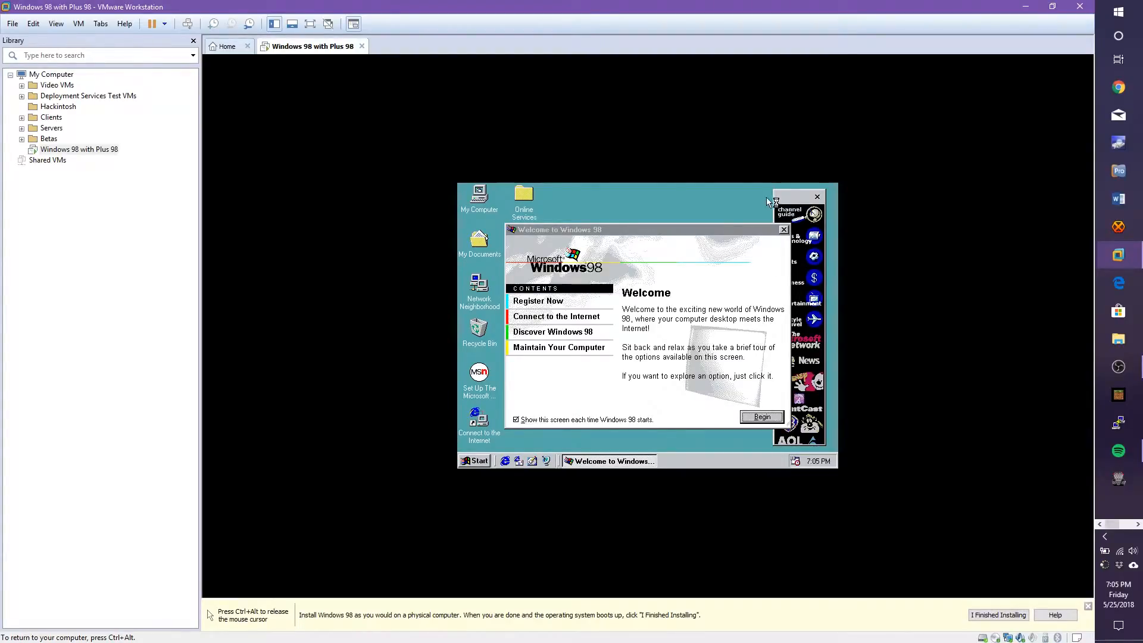
# Close the Welcome to Windows 98 window and start the VMware Tools installation, overriding the CD-ROM lock.
pyautogui.click(781, 228)
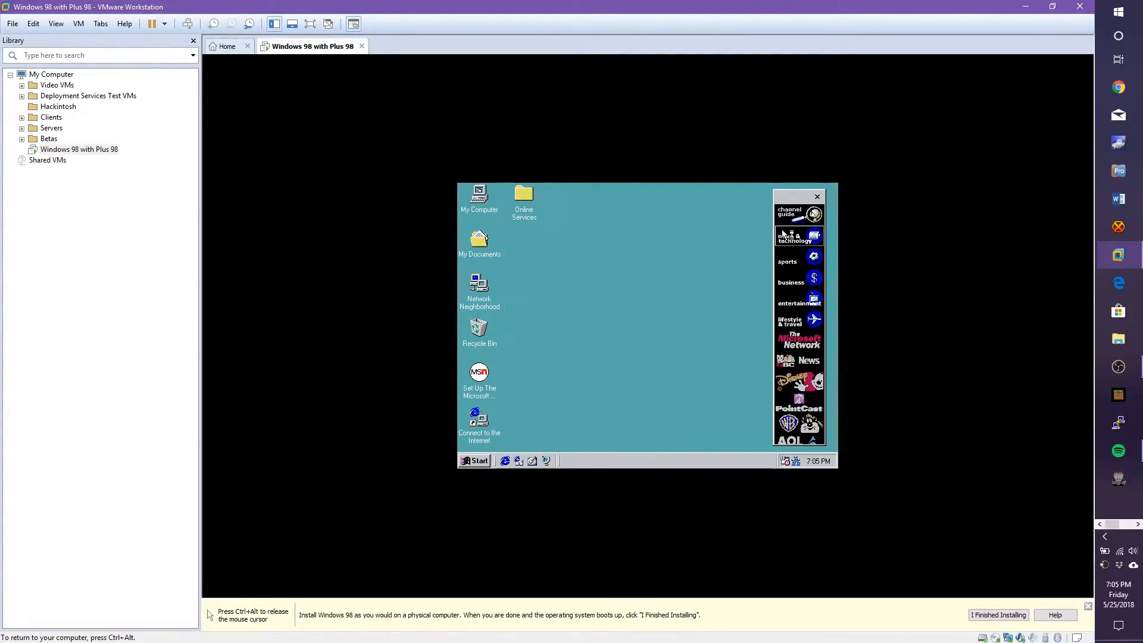
pyautogui.hotkey('ctrl', 'alt')
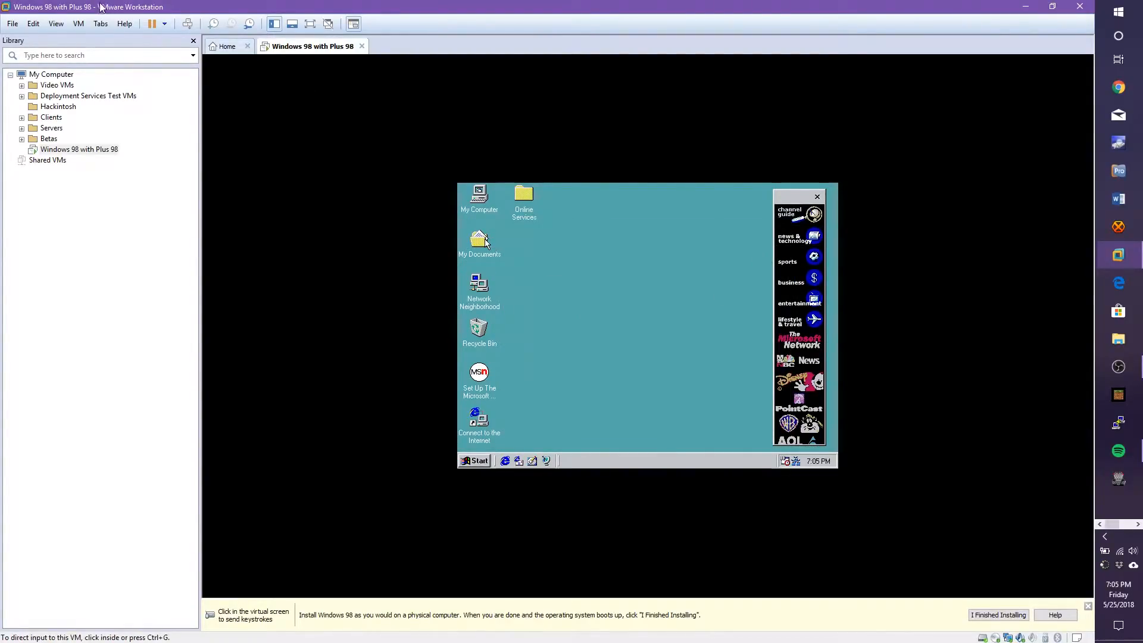
pyautogui.click(78, 24)
pyautogui.click(102, 157)
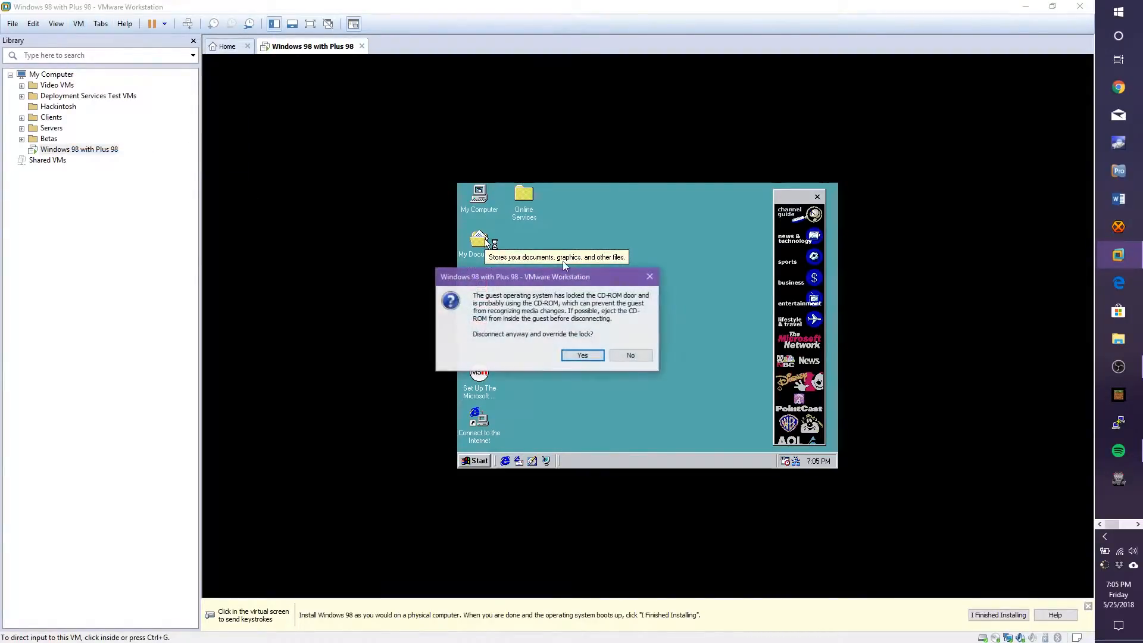
pyautogui.click(582, 355)
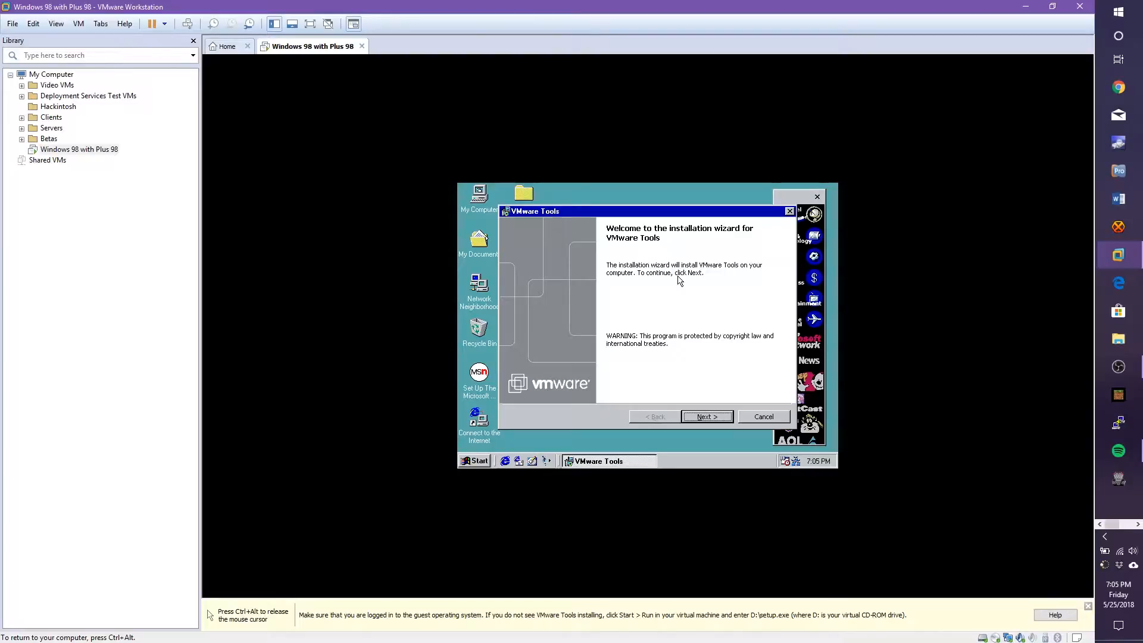
# Install VMware Tools with the Typical setup type and the HTML Help engine, declining the forced CD-ROM disconnect.
pyautogui.click(708, 417)
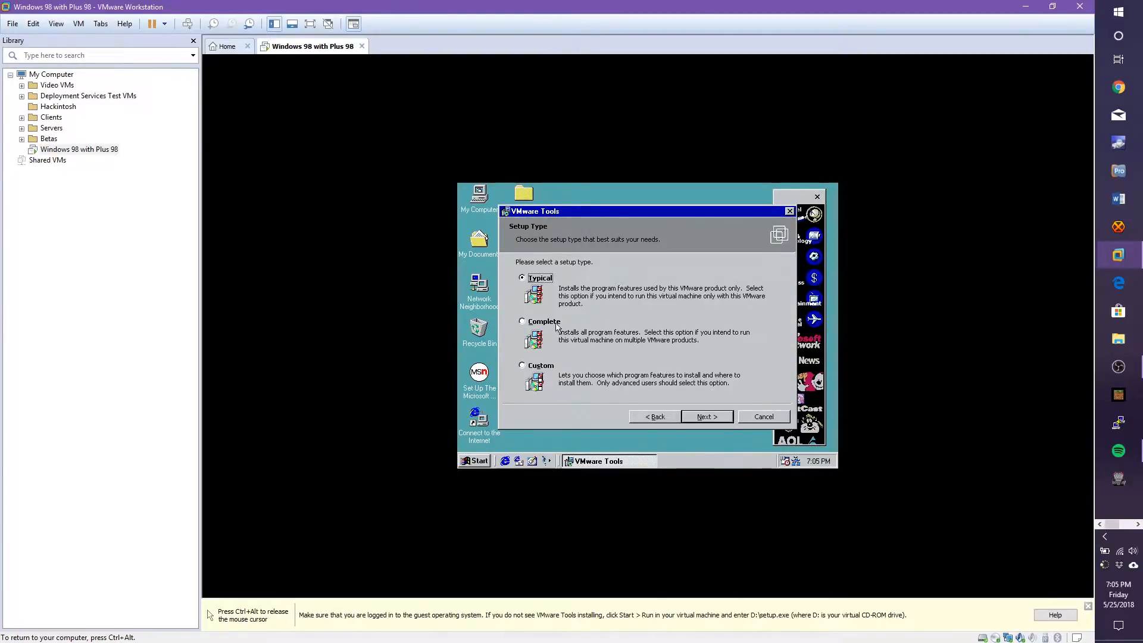
pyautogui.click(708, 418)
pyautogui.click(708, 418)
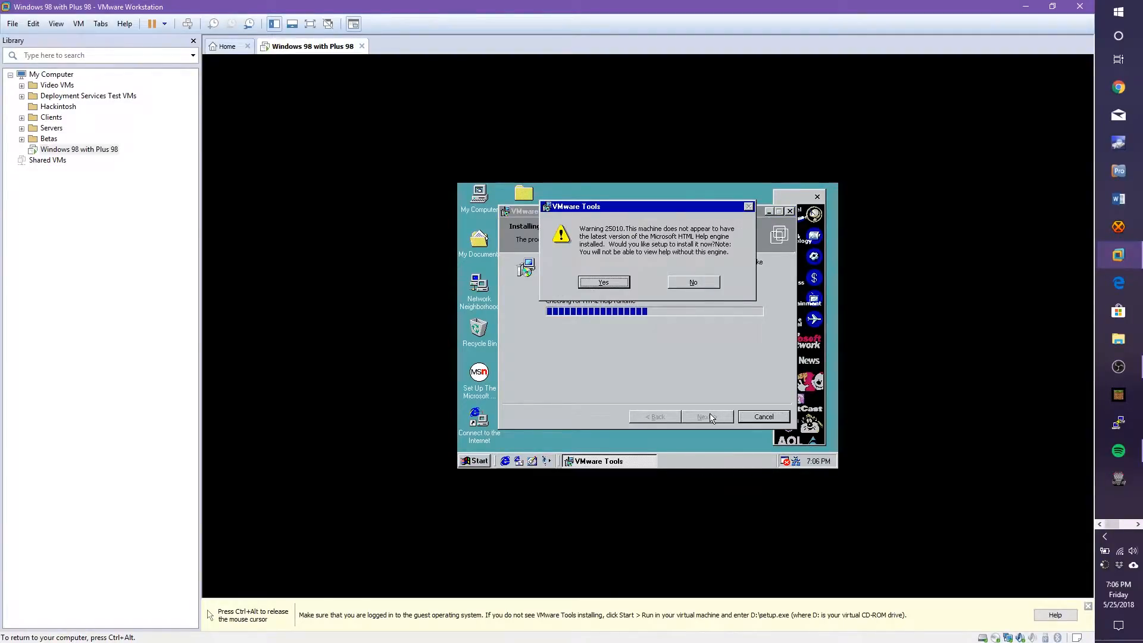
pyautogui.click(603, 283)
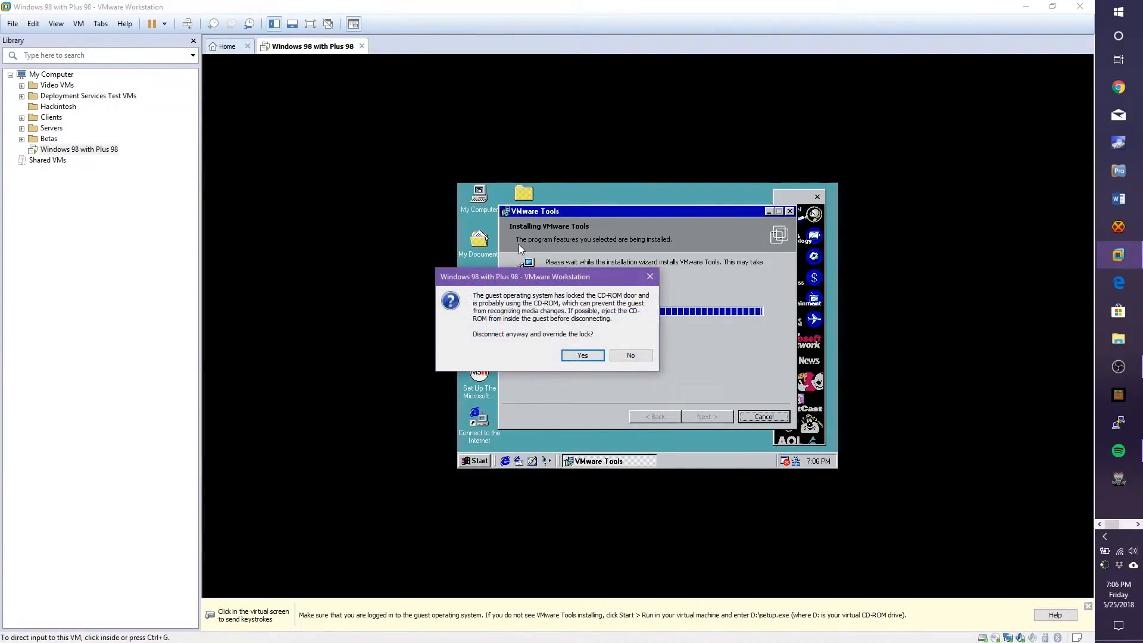
pyautogui.click(632, 356)
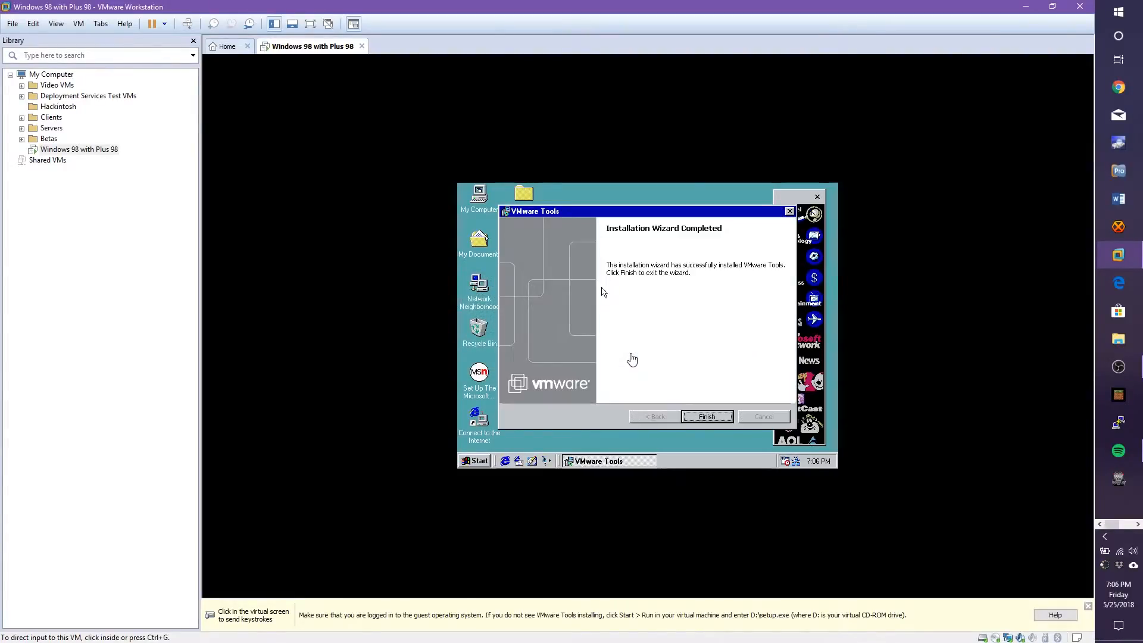
# Finish the VMware Tools wizard and restart Windows 98 to apply its configuration changes.
pyautogui.click(644, 331)
pyautogui.click(705, 417)
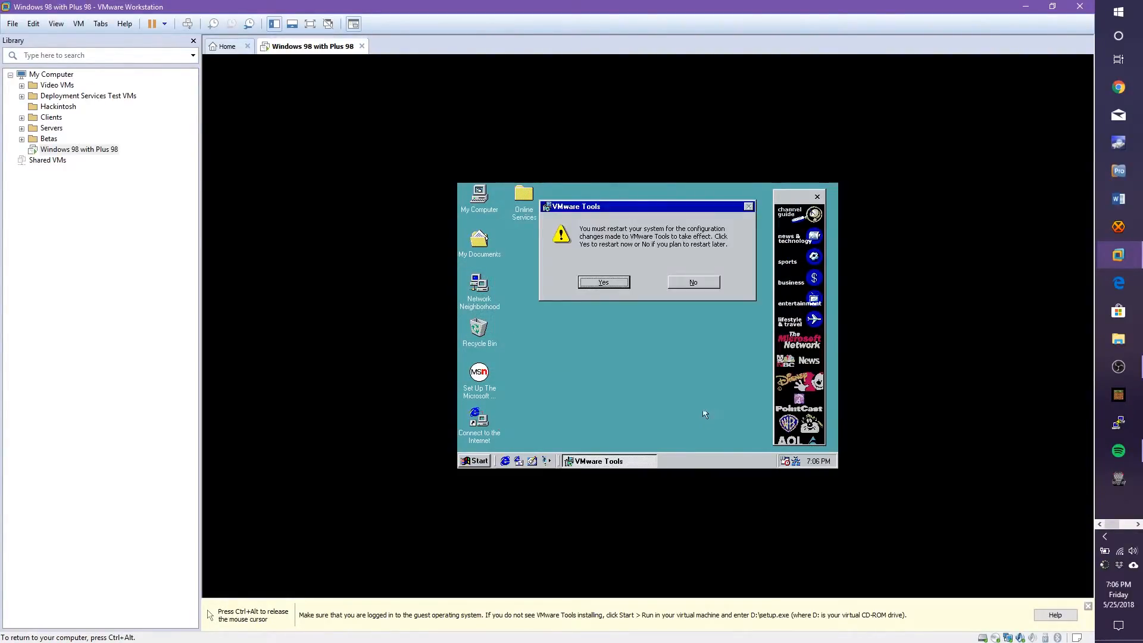
pyautogui.click(621, 281)
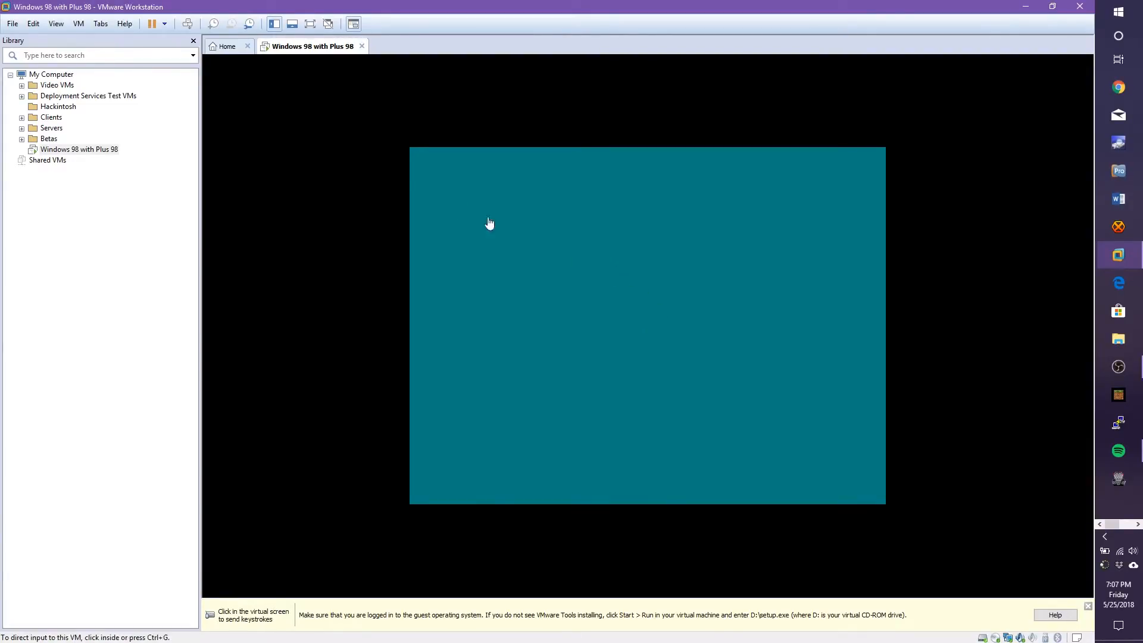
# Switch the virtual machine to full screen and log on to Windows 98 with the network password.
pyautogui.click(309, 23)
pyautogui.click(539, 287)
pyautogui.write('******')
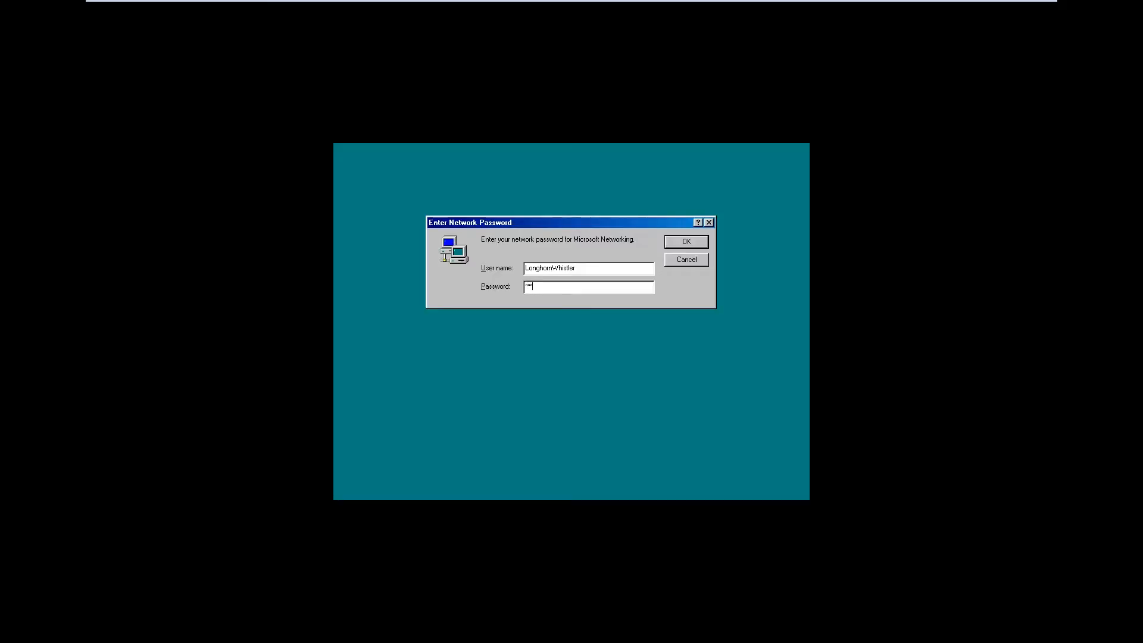
pyautogui.press('Return')
pyautogui.moveTo(549, 286); pyautogui.dragTo(481, 274)
pyautogui.write('*********')
pyautogui.press('Return')
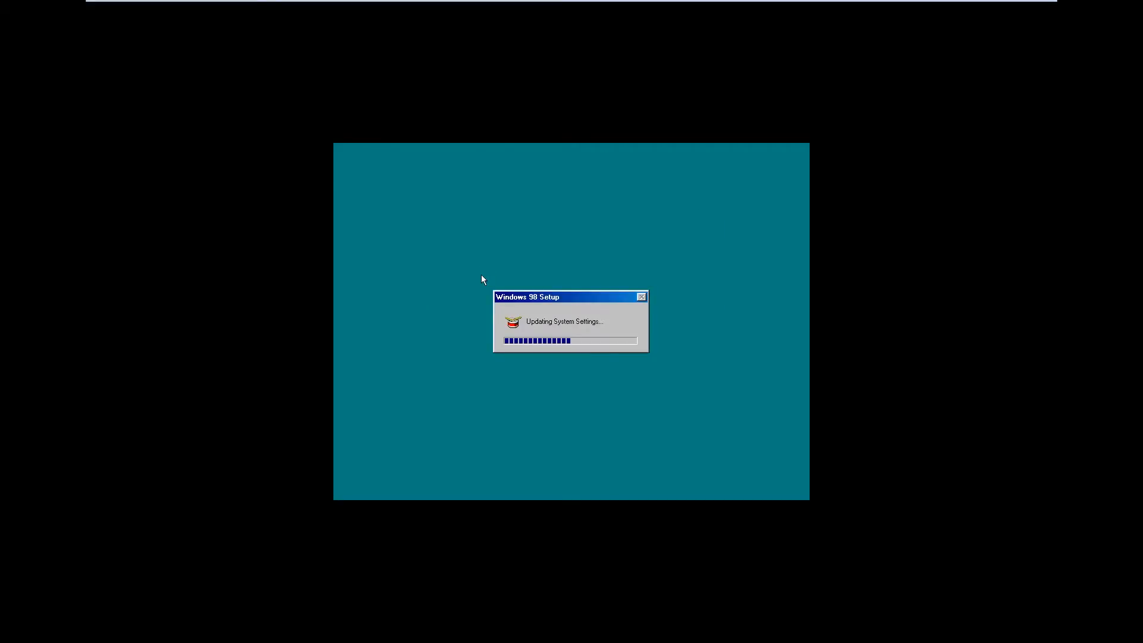